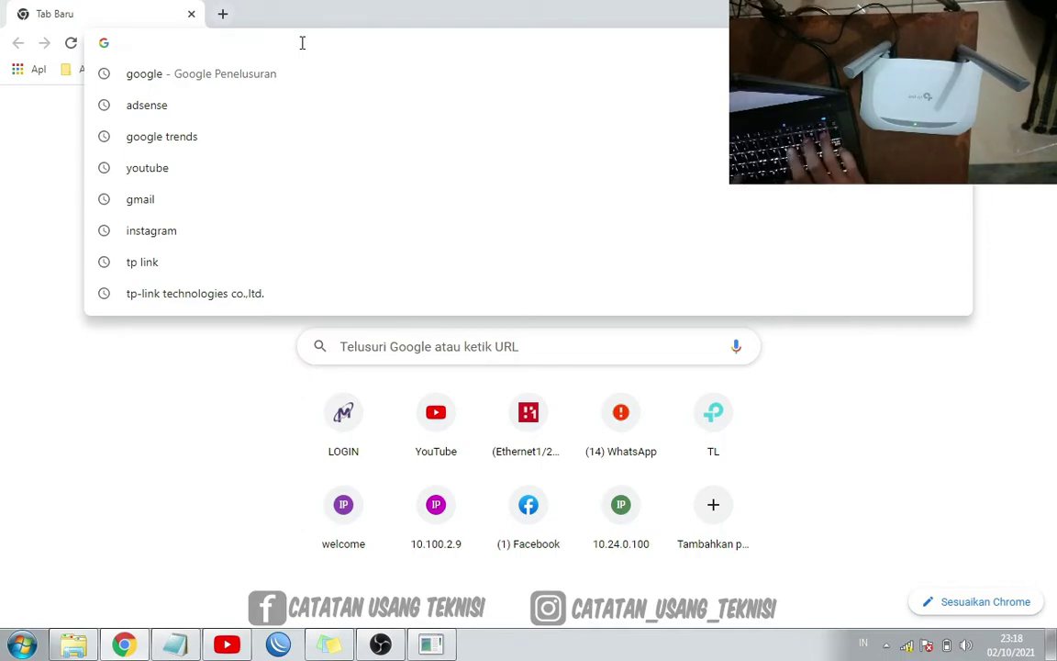
# Step: Go to 192.168.0.1 in Chrome to reach the TP-Link Quick Setup page
pyautogui.write('192.1')
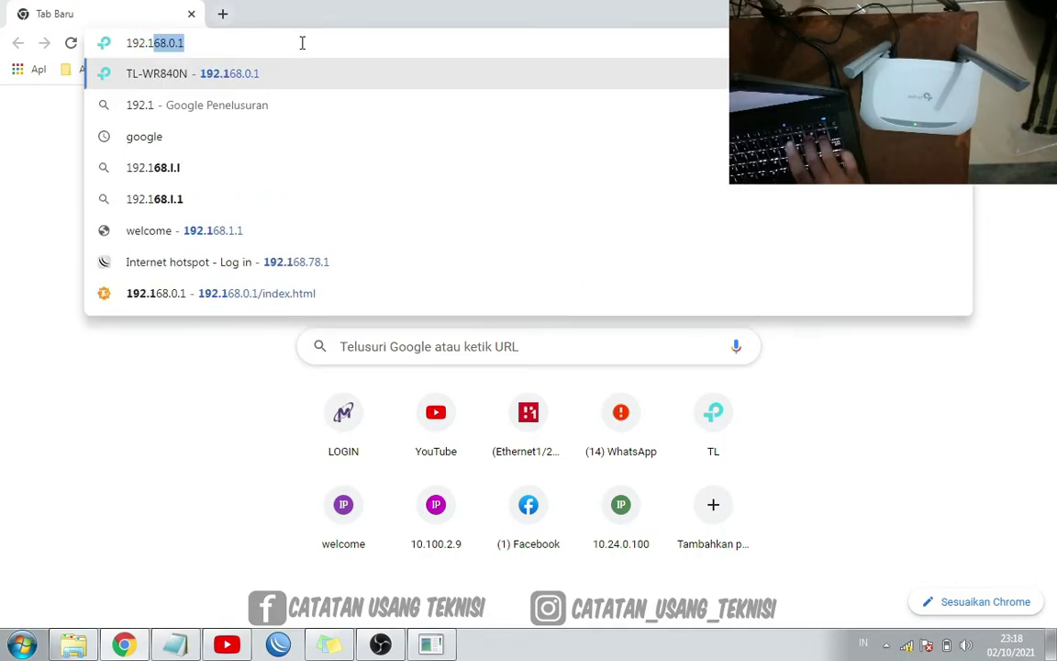
pyautogui.write('68.0.1')
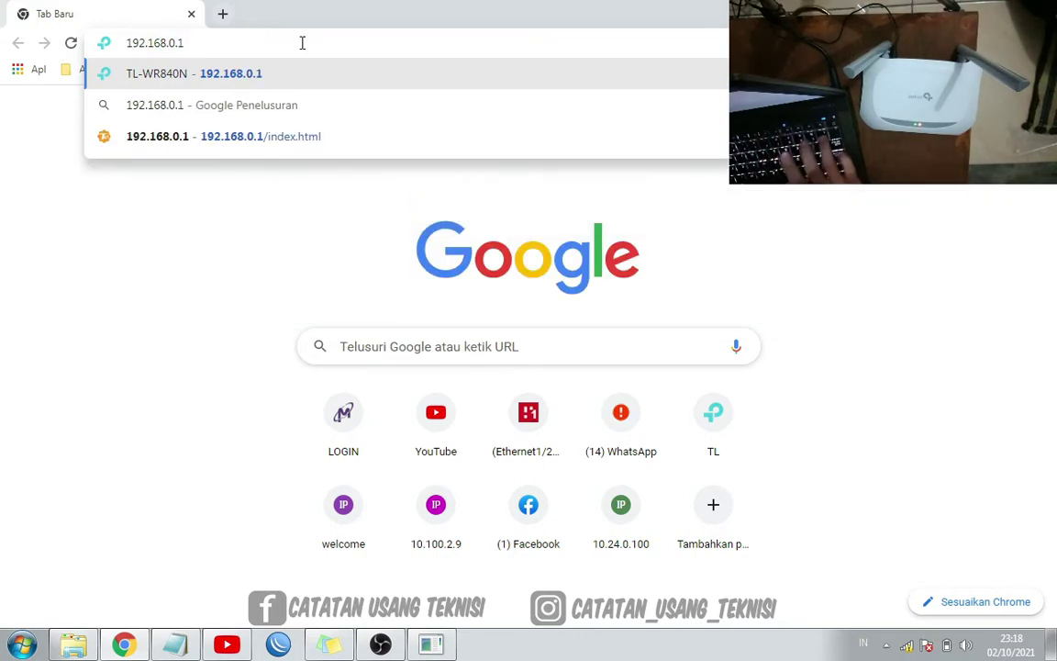
pyautogui.press('Return')
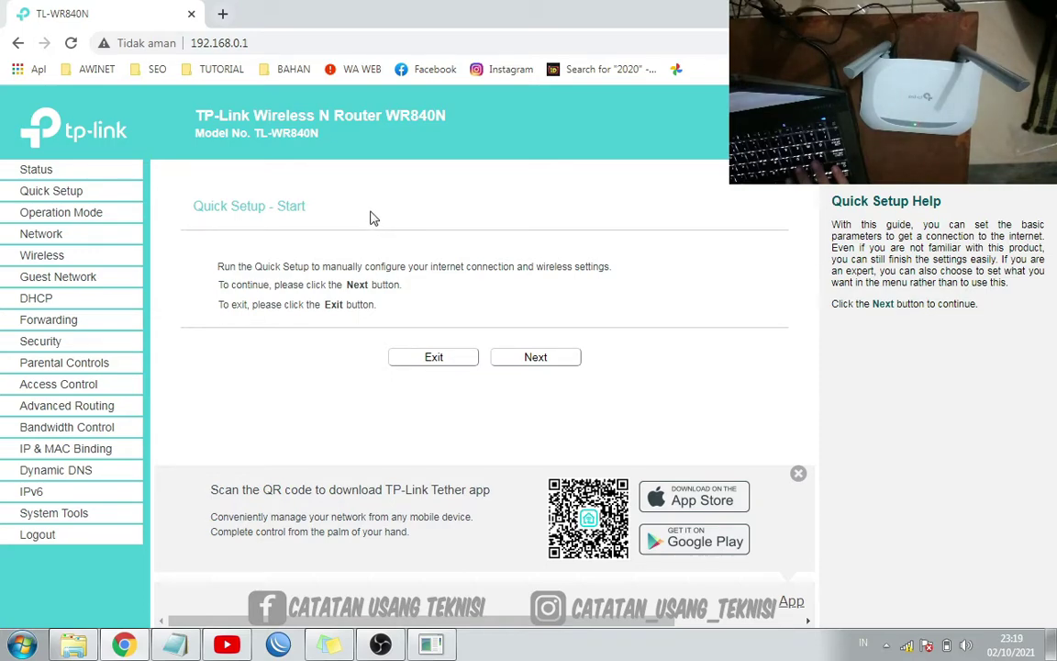
# Step: Log out of the router, confirm, and sign back in with the admin username and password
pyautogui.click(44, 540)
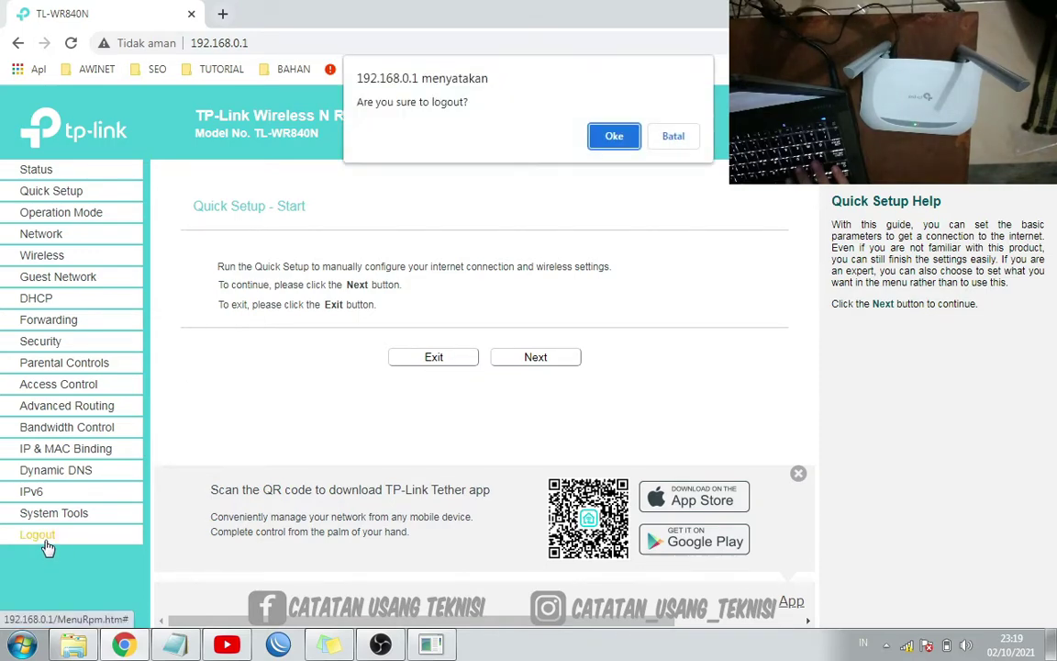
pyautogui.click(616, 136)
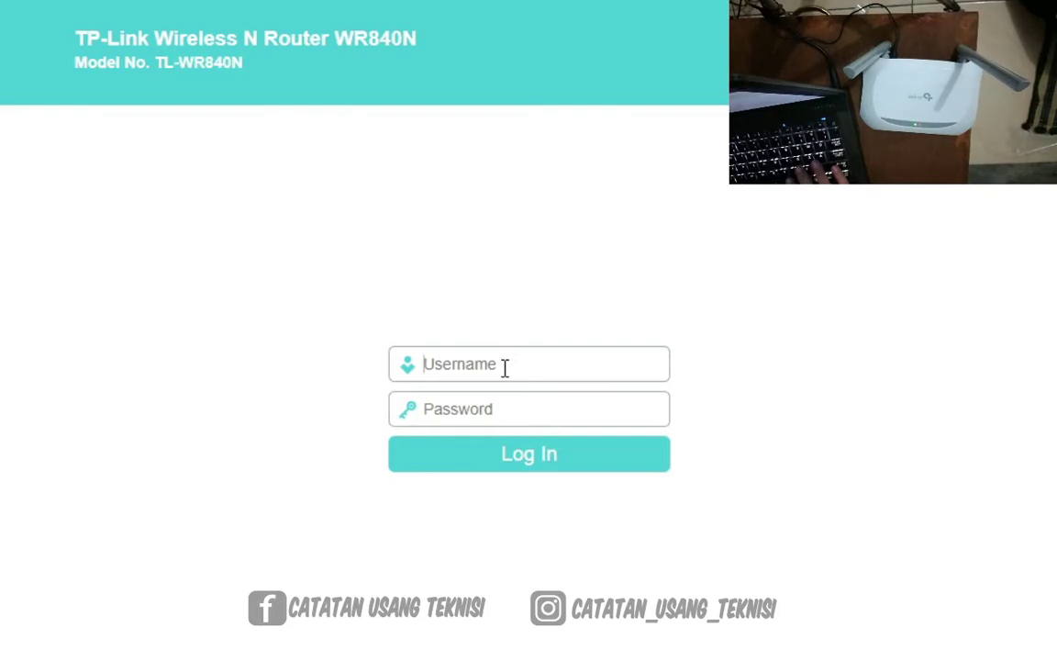
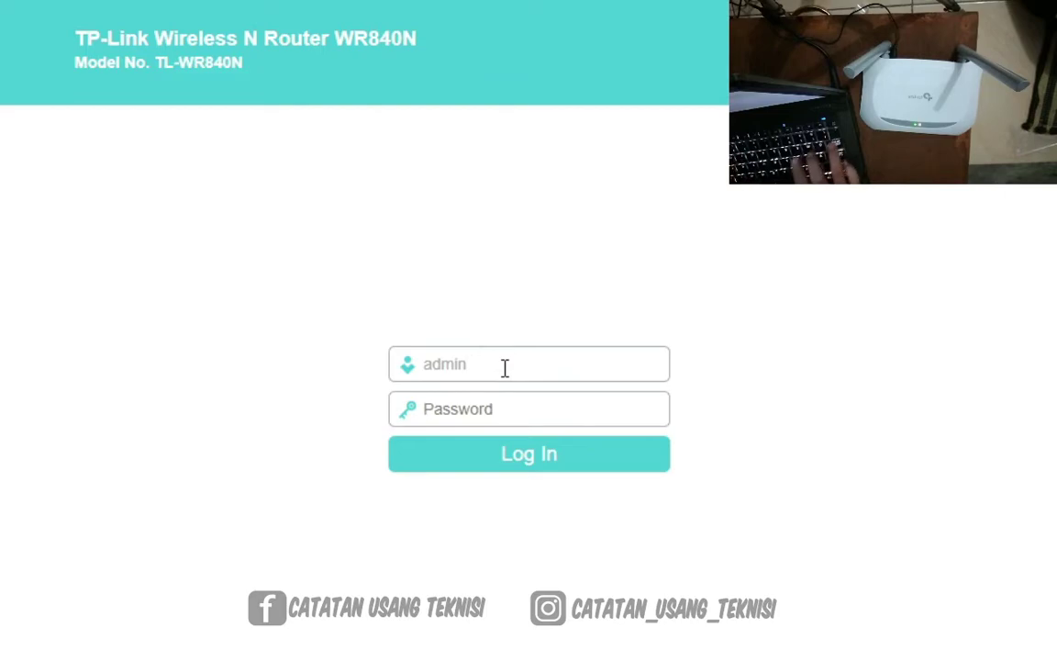
pyautogui.press('Tab')
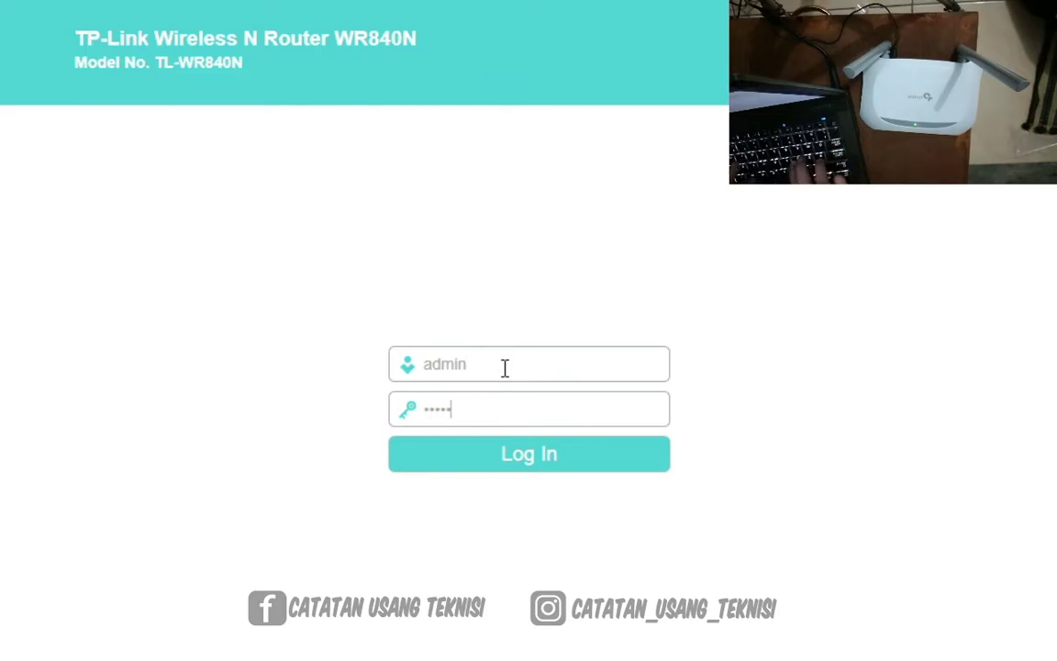
pyautogui.press('Return')
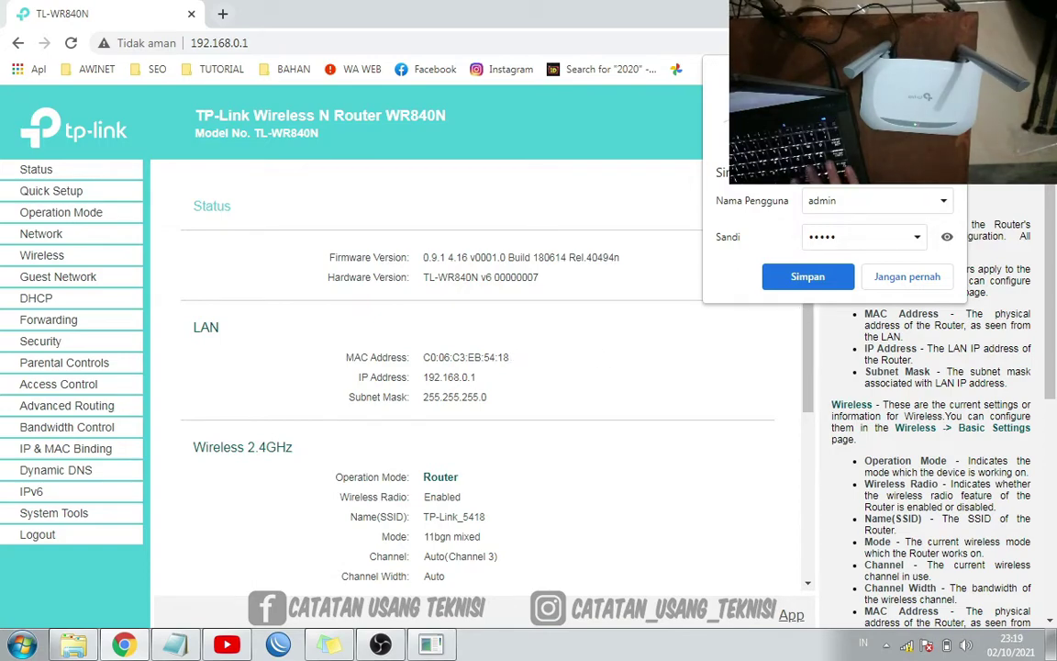
# Step: Dismiss Chrome's save-password offer and go to the Wireless settings page
pyautogui.click(640, 167)
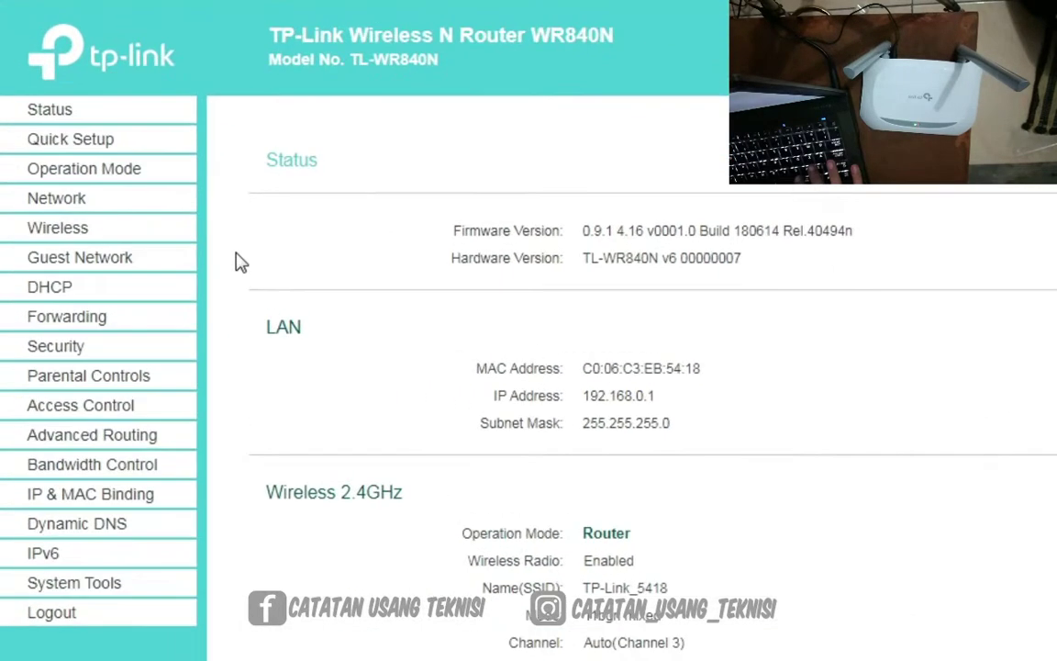
pyautogui.click(83, 238)
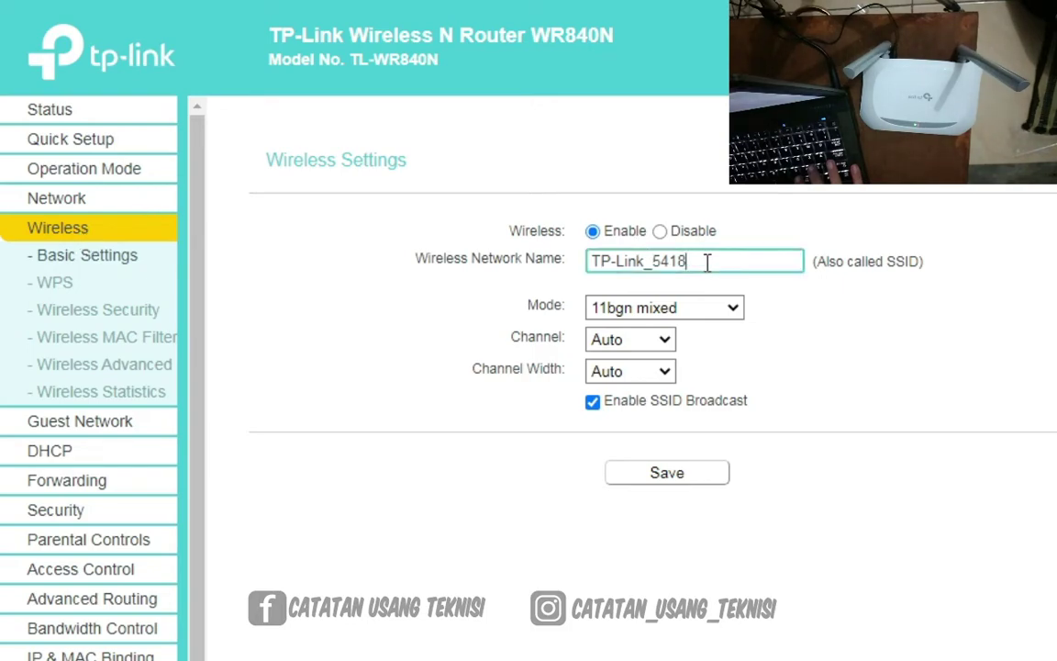
# Step: Replace the wireless network name TP-Link_5418 with 'HOTSPOT TEST'
pyautogui.moveTo(707, 262); pyautogui.dragTo(523, 267)
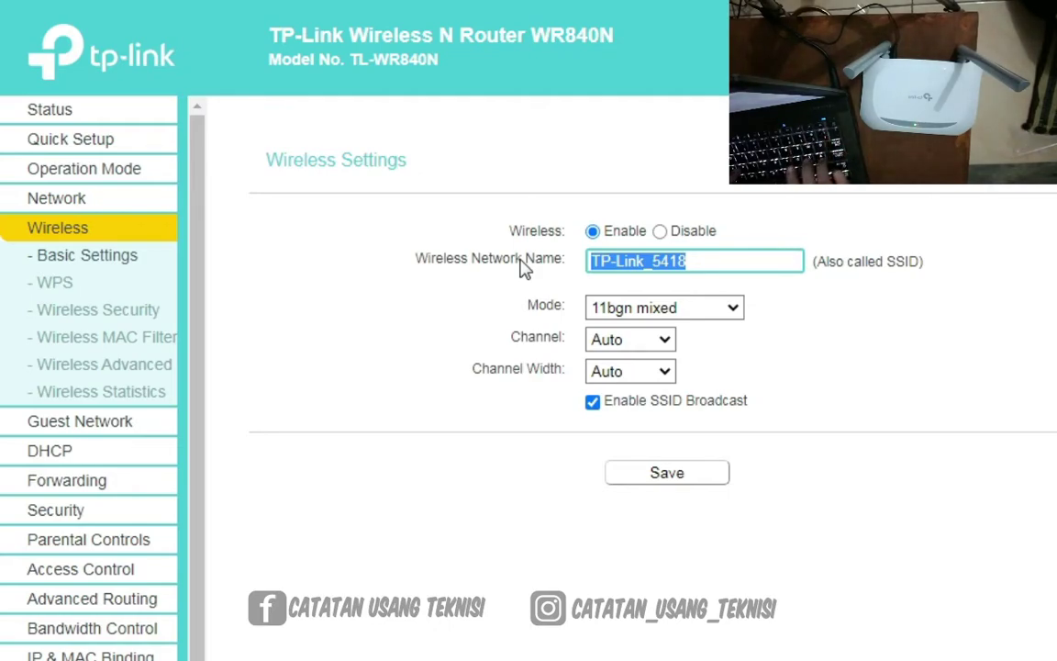
pyautogui.write('hotspot')
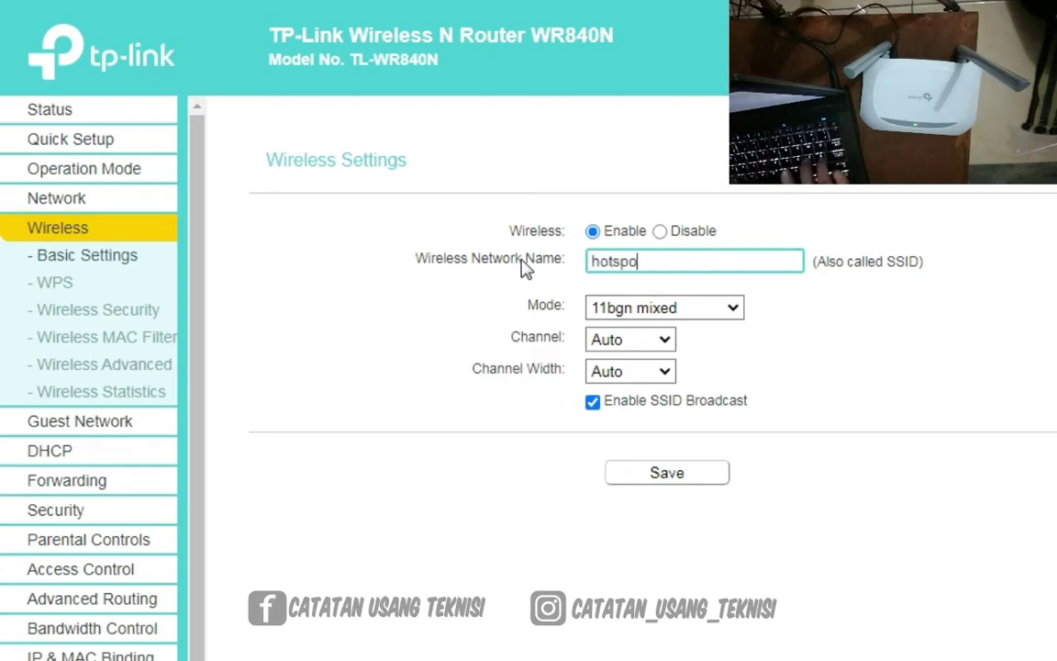
pyautogui.press('BackSpace')
pyautogui.press('BackSpace')
pyautogui.press('BackSpace')
pyautogui.press('BackSpace')
pyautogui.press('BackSpace')
pyautogui.press('BackSpace')
pyautogui.press('BackSpace')
pyautogui.press('Tab')
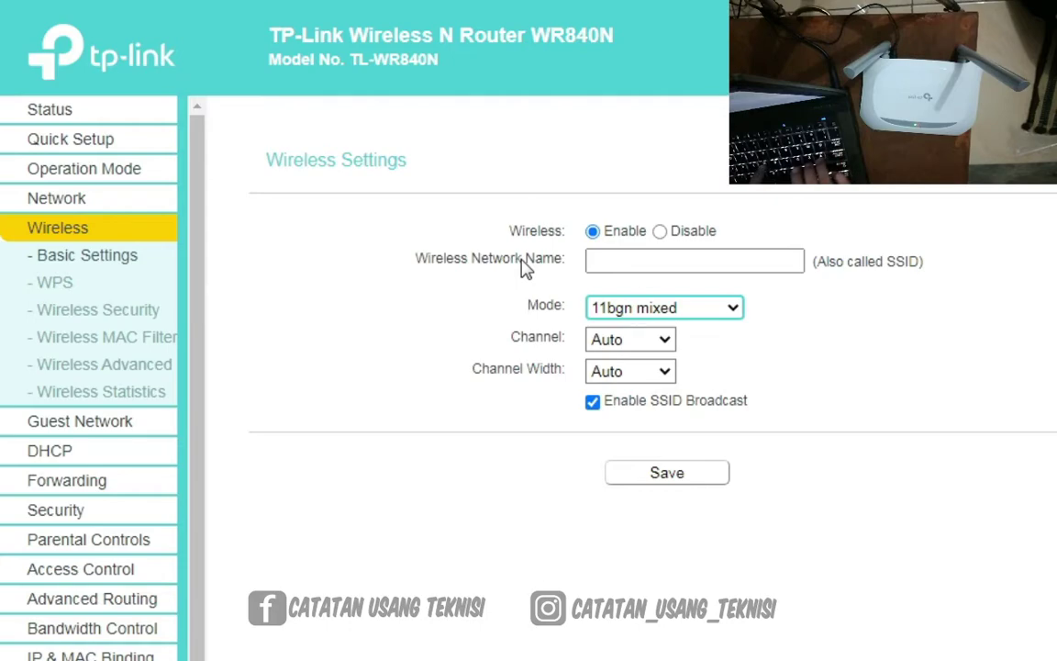
pyautogui.click(723, 260)
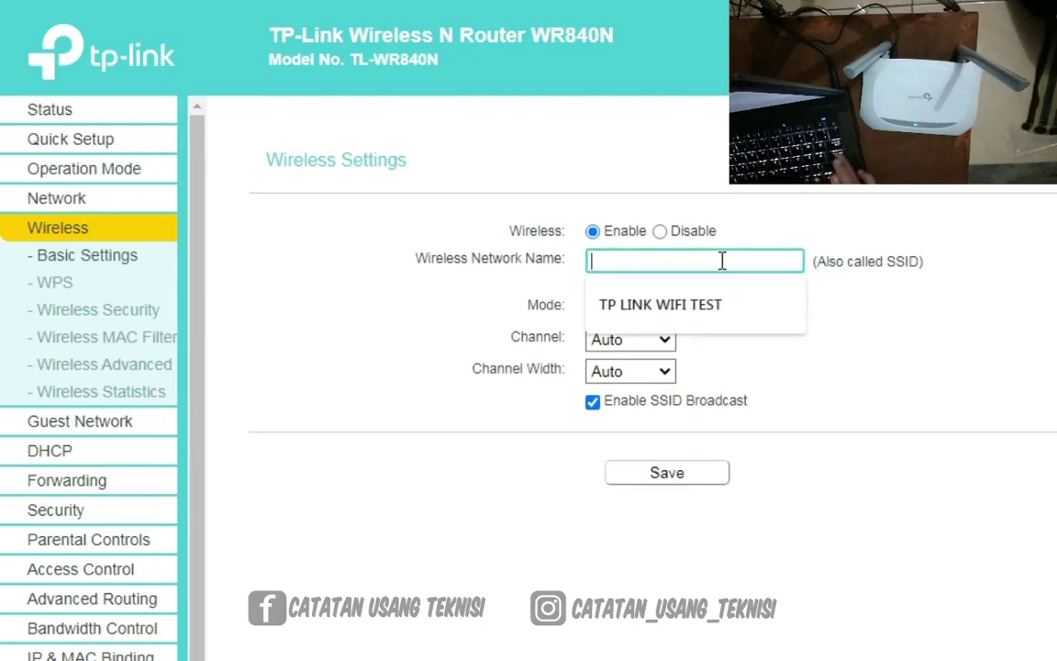
pyautogui.write('HOTSPOT')
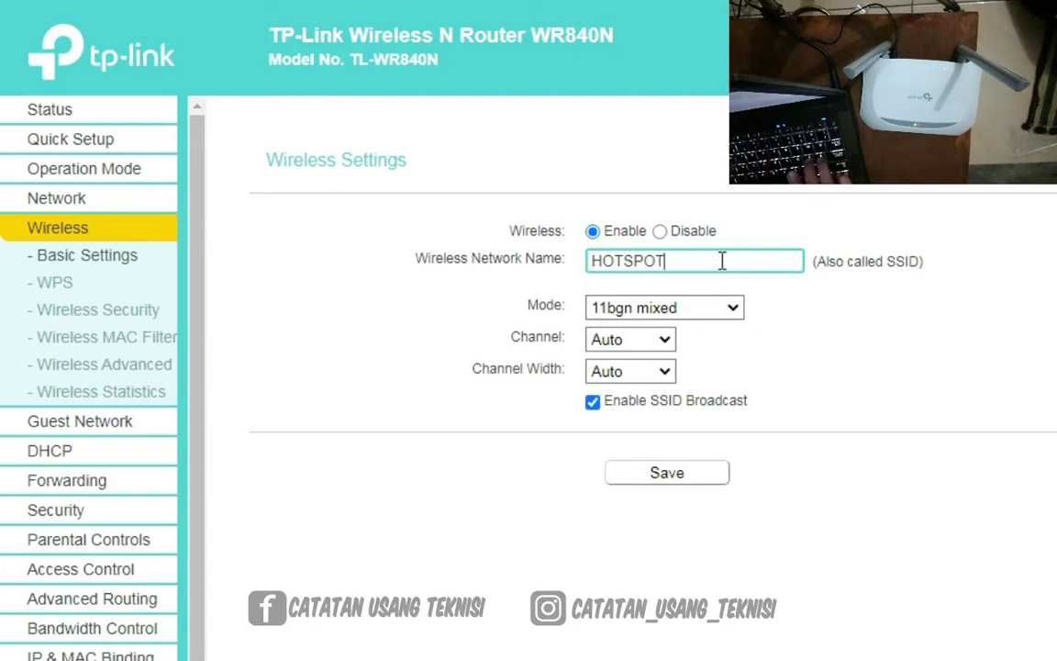
pyautogui.write(' TEST')
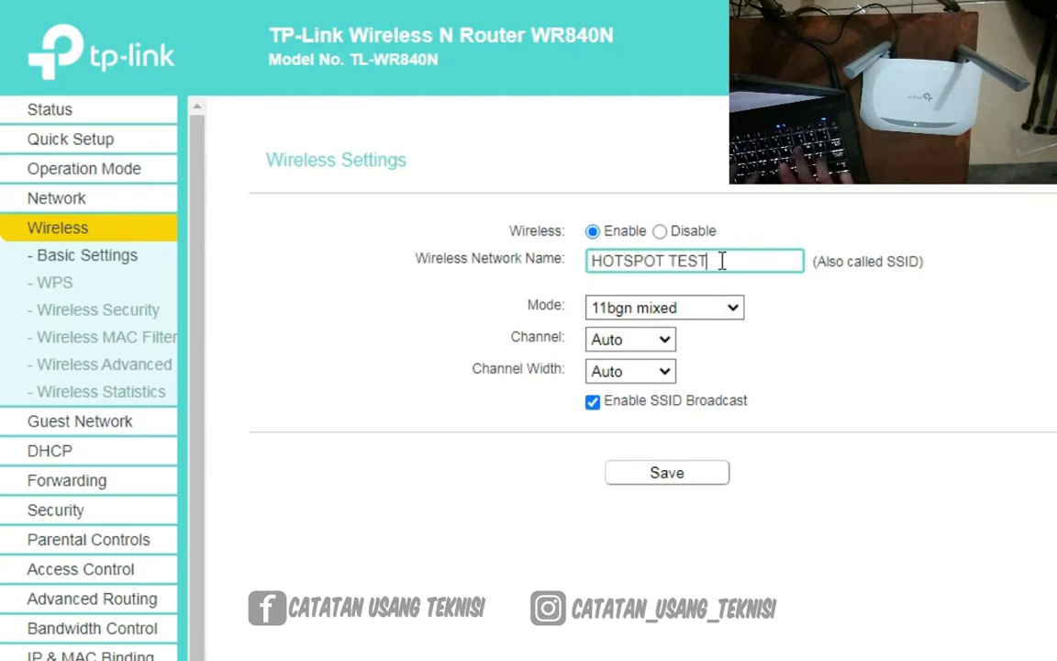
# Step: Choose wireless channel 7 and save the HOTSPOT TEST wireless settings
pyautogui.click(665, 345)
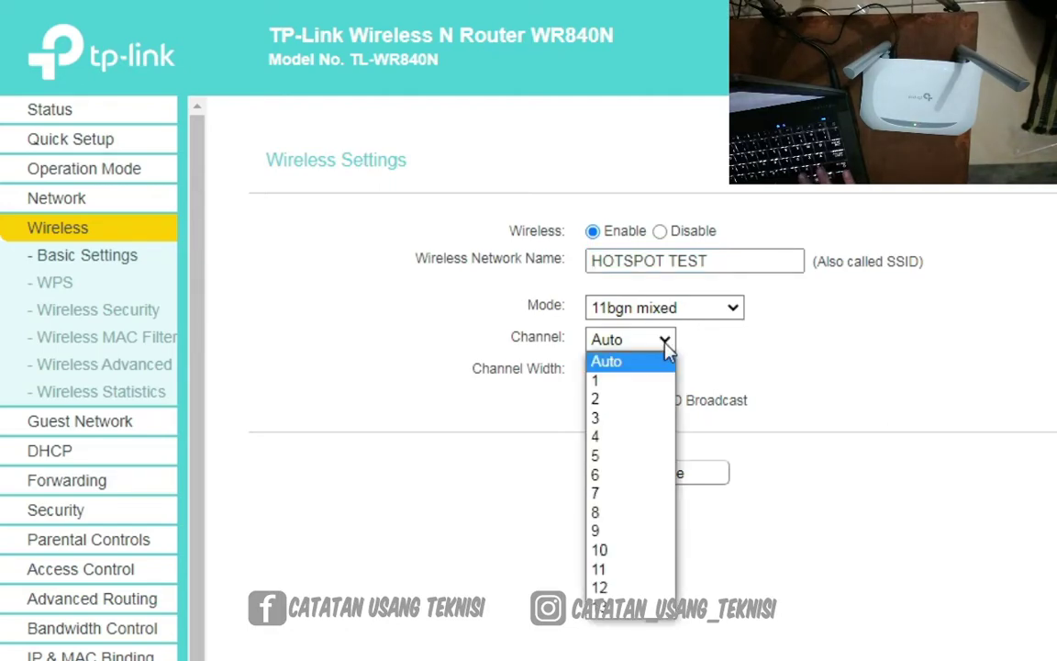
pyautogui.click(618, 493)
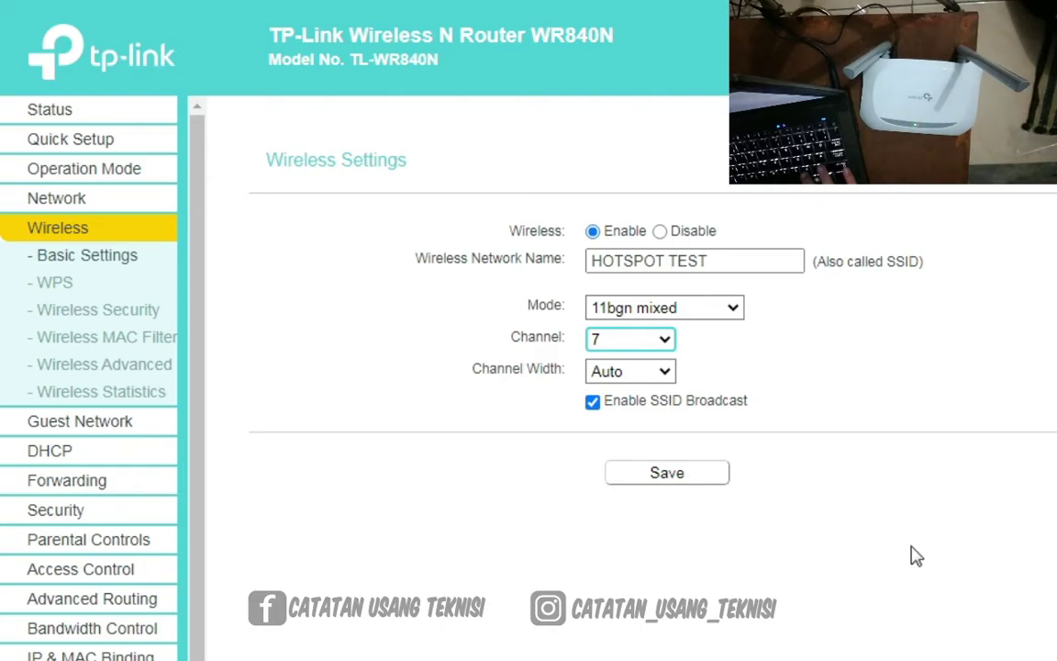
pyautogui.click(748, 264)
pyautogui.moveTo(748, 265); pyautogui.dragTo(707, 266)
pyautogui.click(659, 483)
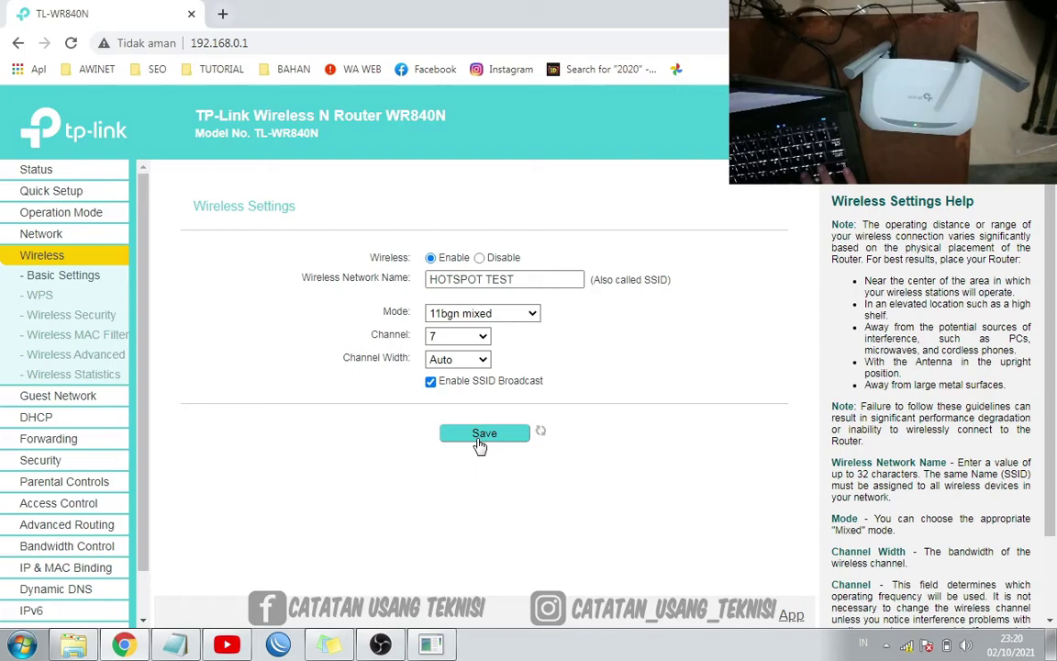
# Step: Check the ping window and look through the available Wi-Fi networks
pyautogui.click(439, 644)
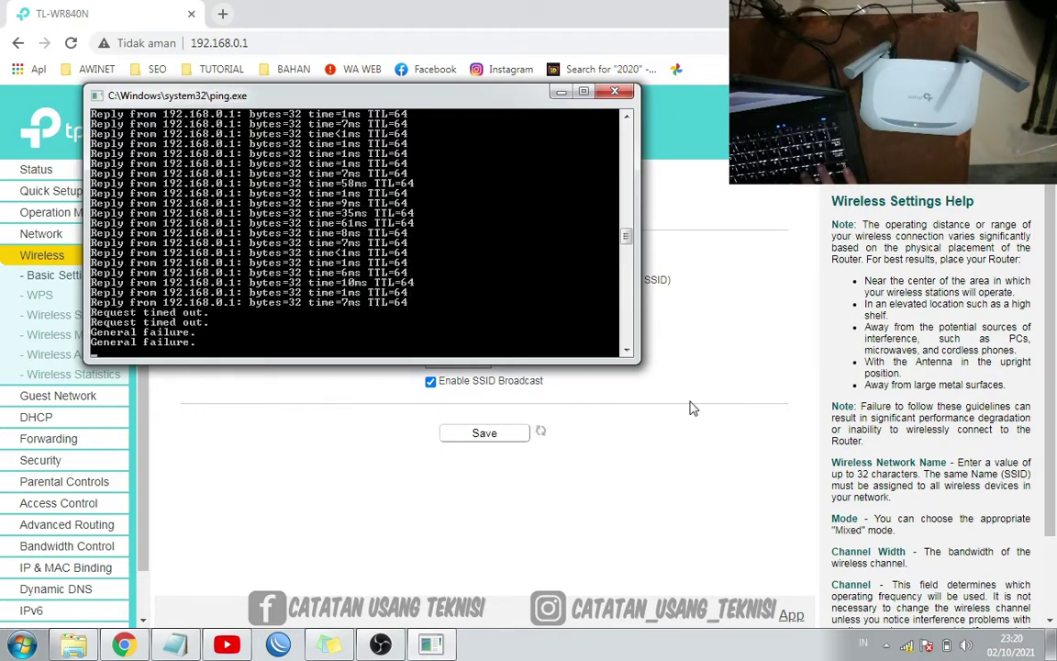
pyautogui.click(908, 647)
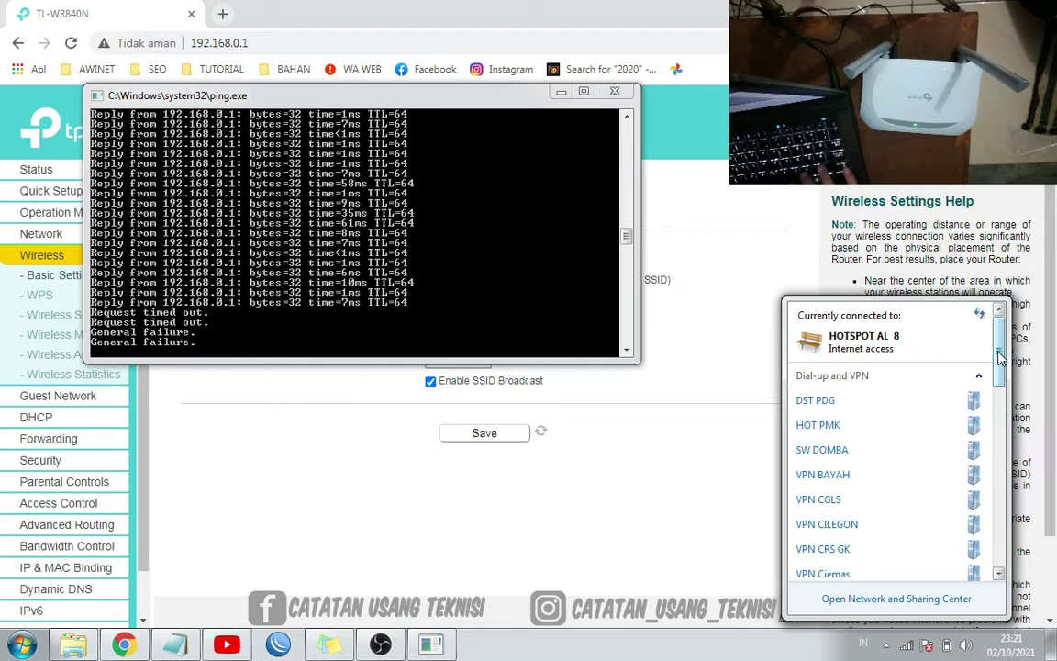
pyautogui.moveTo(1000, 356); pyautogui.dragTo(1023, 543)
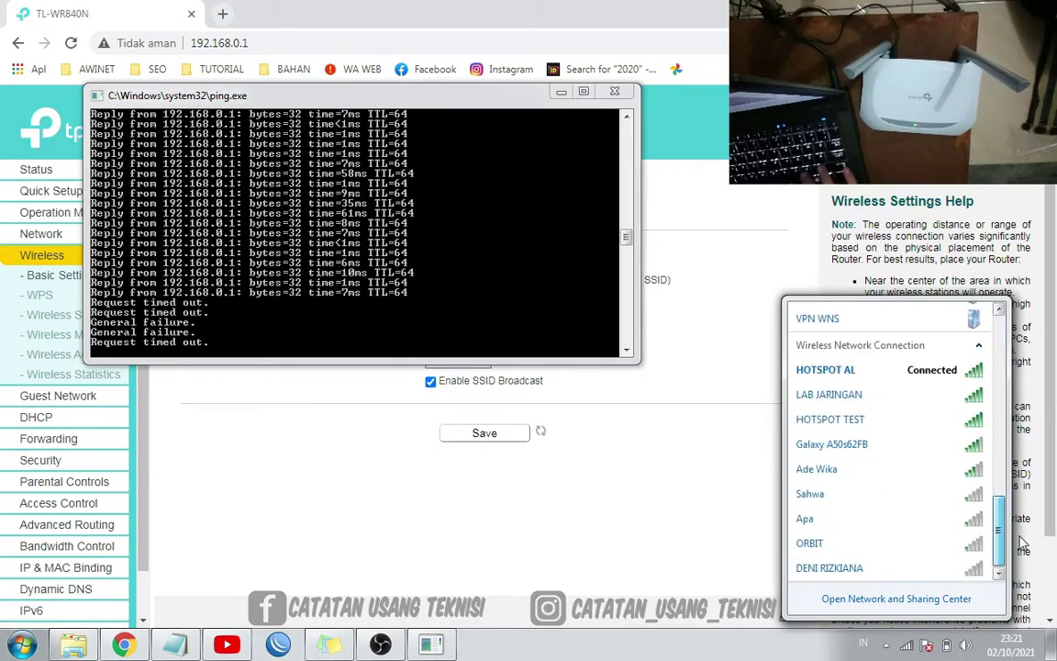
pyautogui.click(1022, 543)
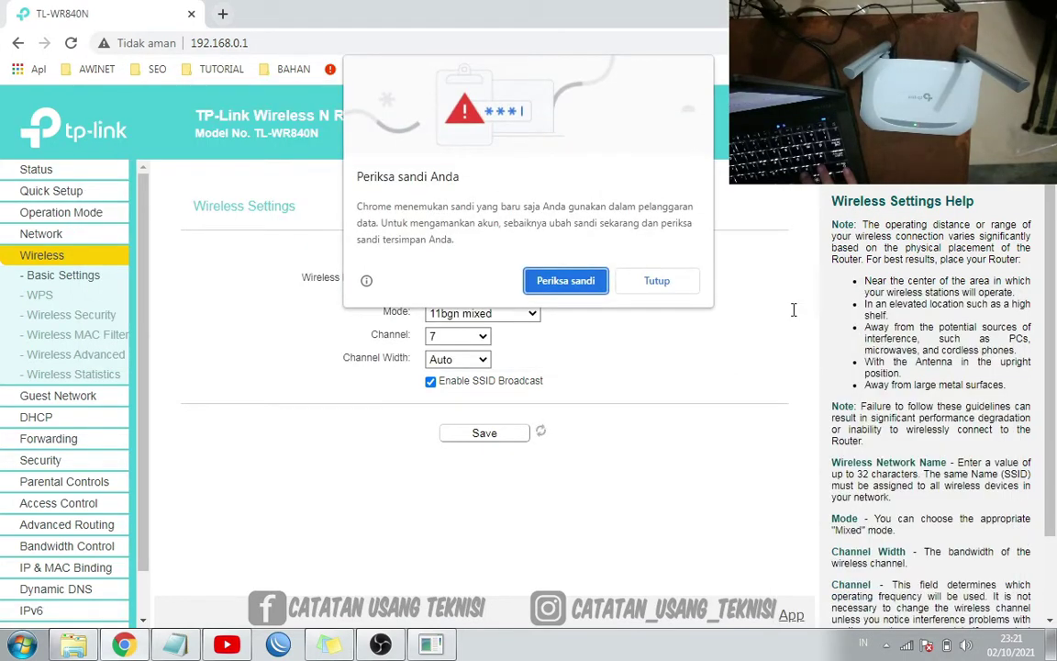
# Step: Dismiss Chrome's password warning and save prompt, then select HOTSPOT TEST in the Wi-Fi list
pyautogui.click(679, 281)
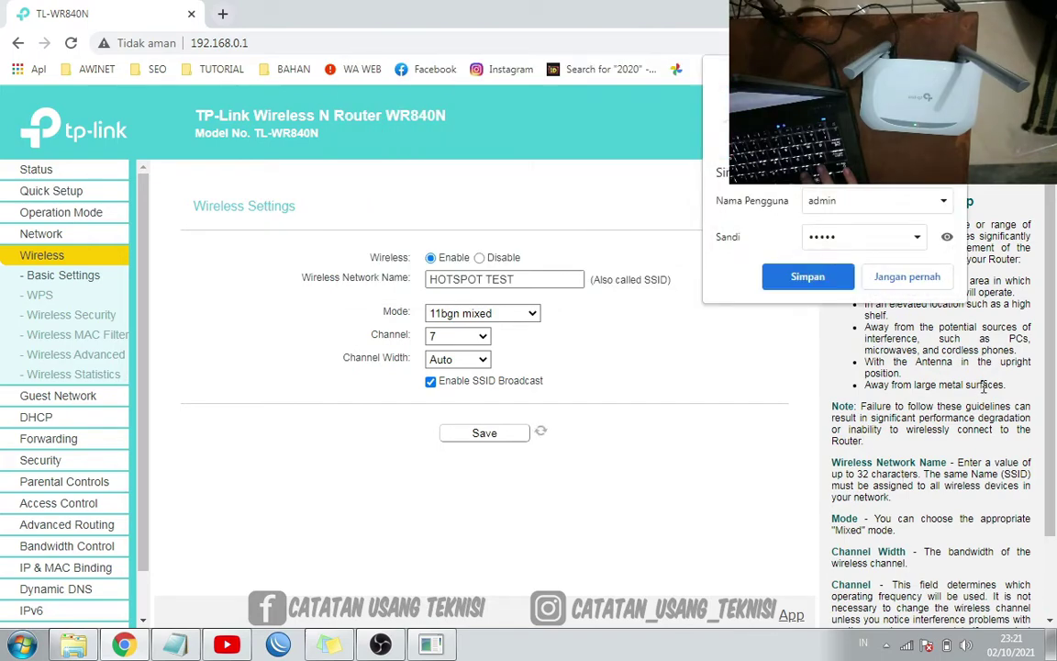
pyautogui.press('Escape')
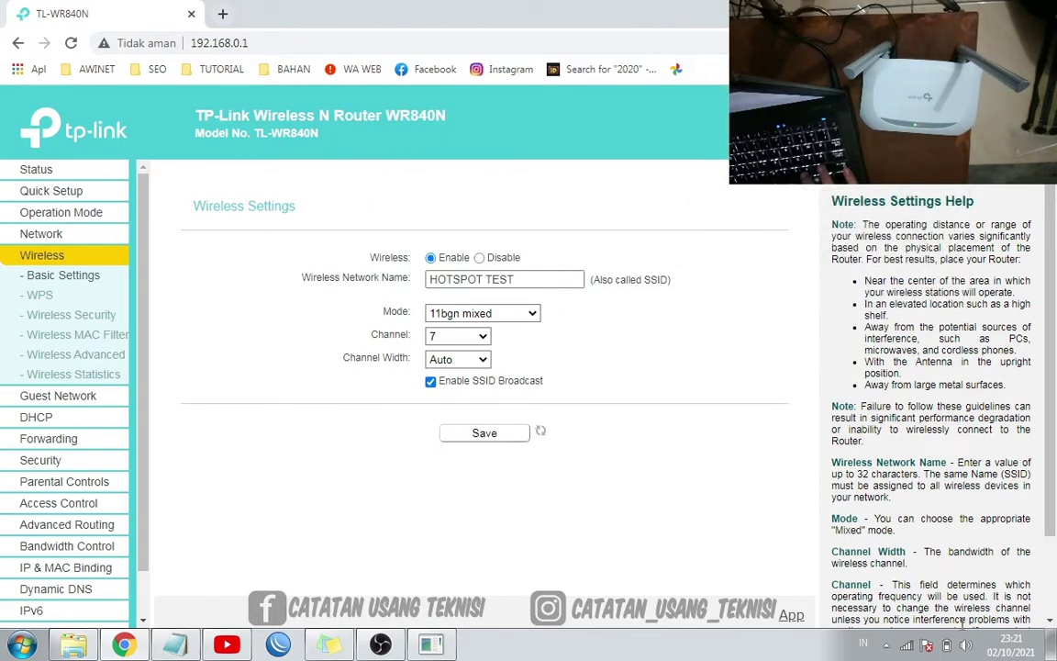
pyautogui.click(906, 645)
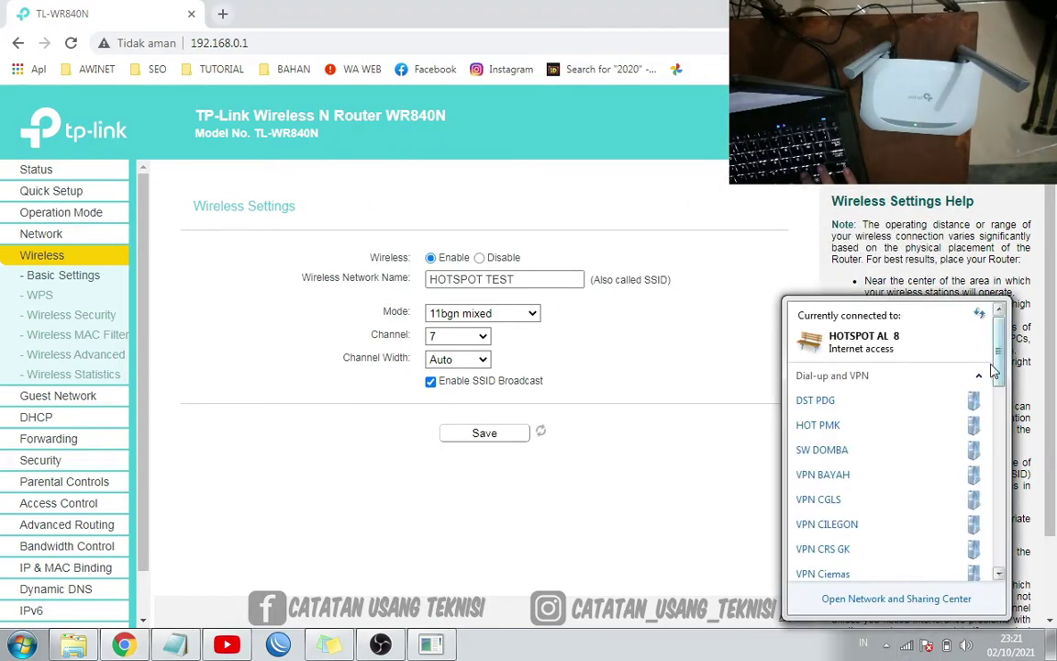
pyautogui.moveTo(994, 370); pyautogui.dragTo(1026, 551)
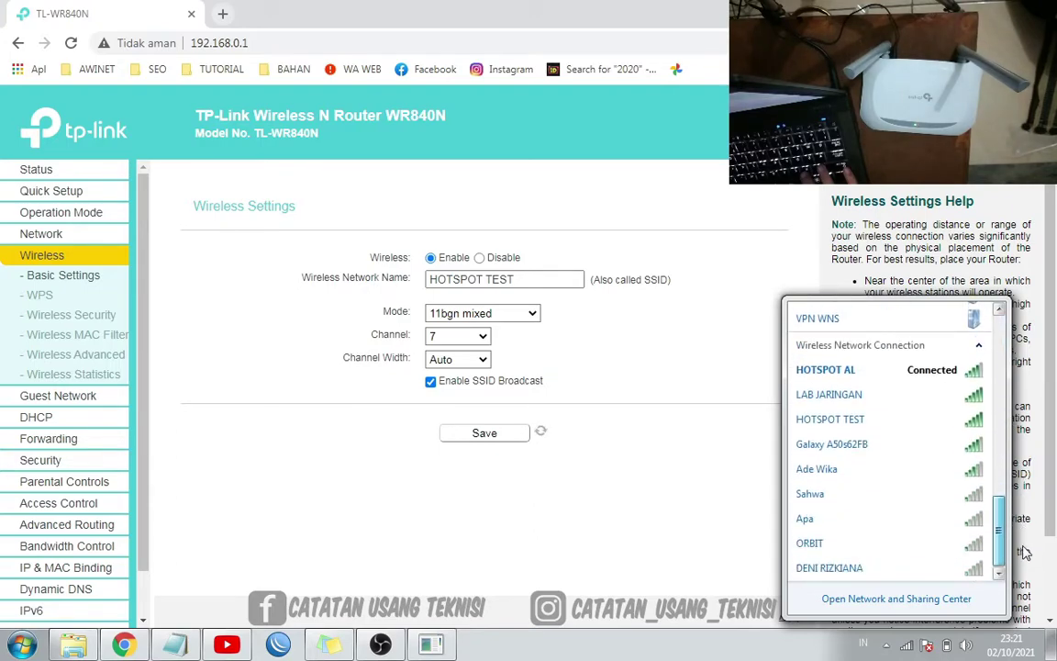
pyautogui.click(879, 427)
# Step: Connect to HOTSPOT TEST using a security key, copying the key from the Notepad note
pyautogui.click(945, 450)
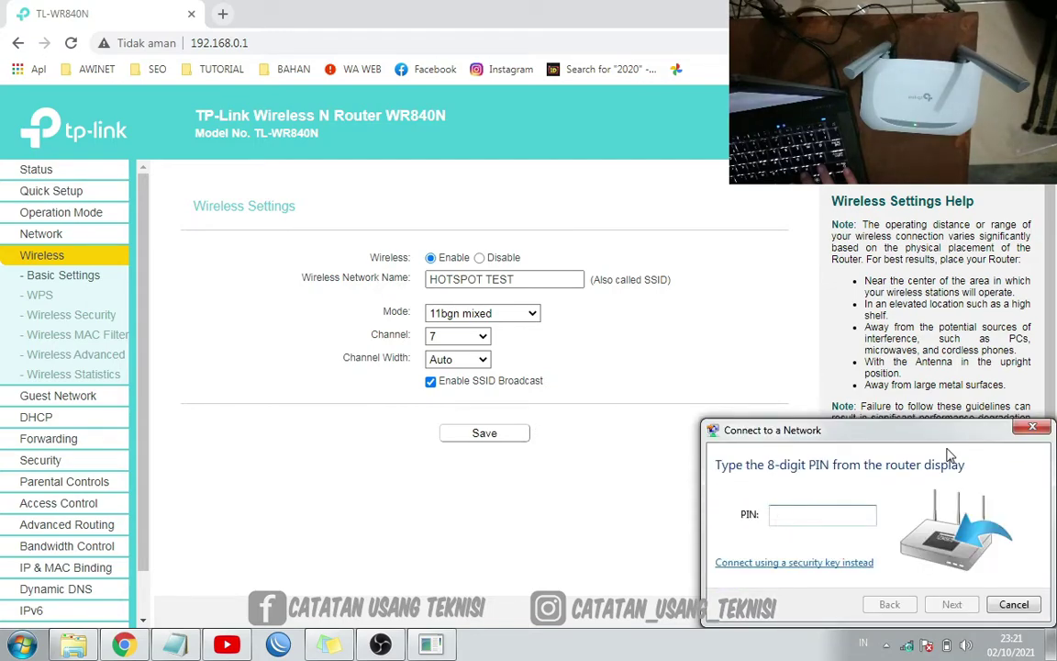
pyautogui.click(808, 562)
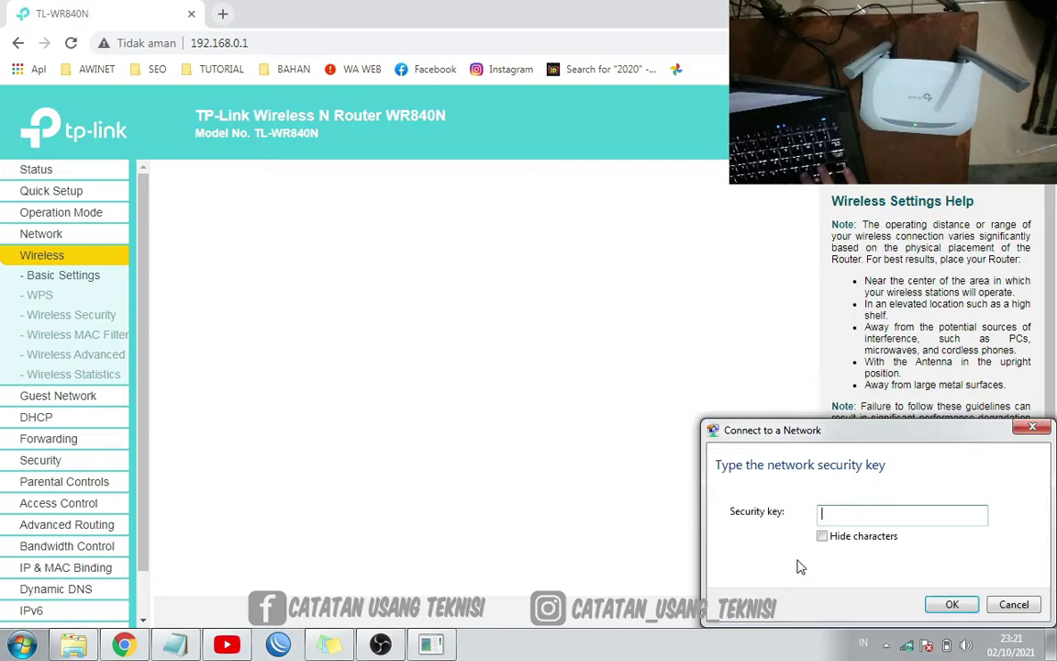
pyautogui.click(181, 646)
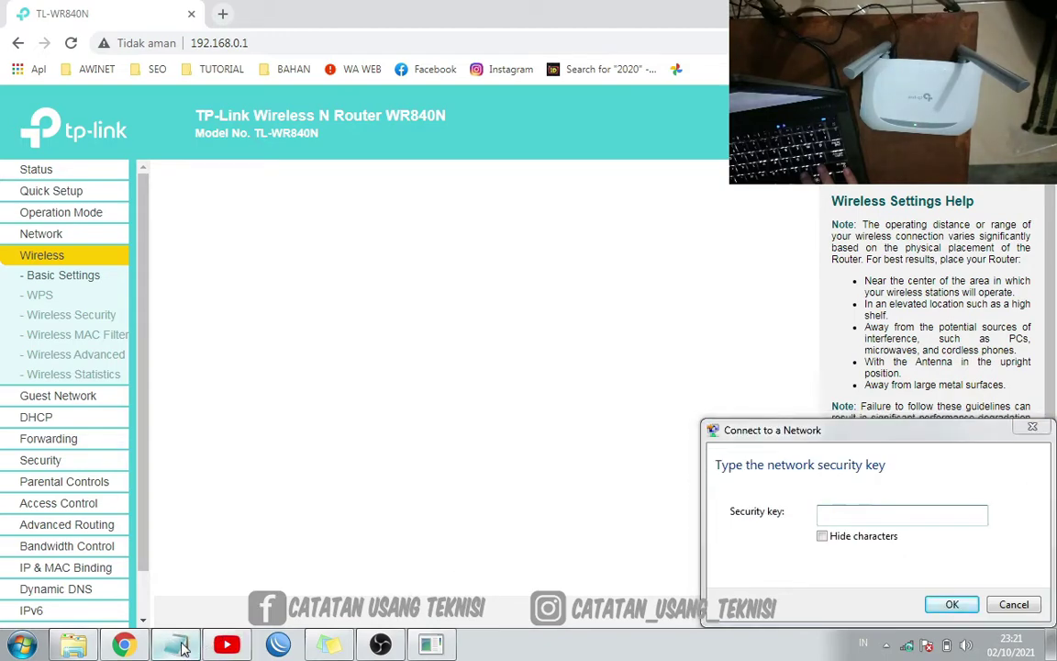
pyautogui.rightClick(250, 260)
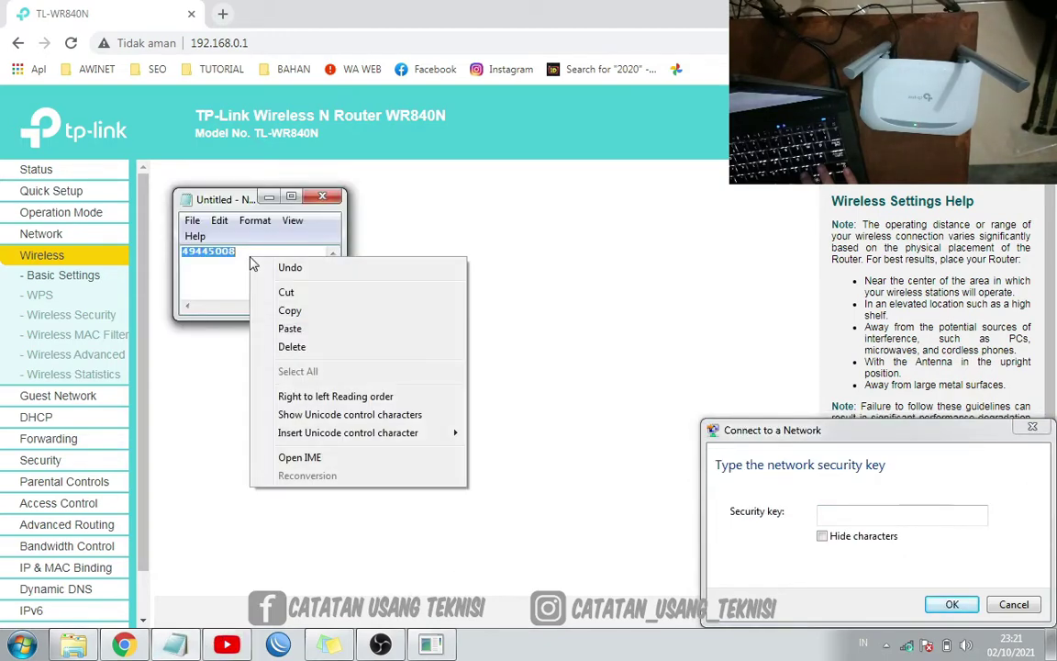
pyautogui.click(289, 311)
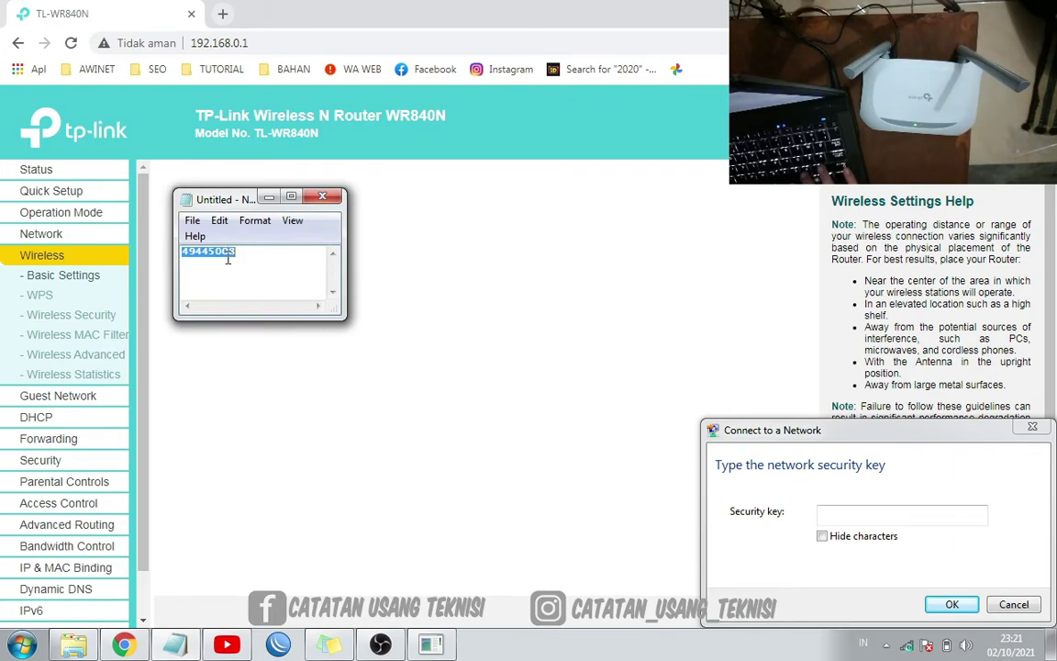
pyautogui.click(269, 199)
# Step: Paste the key to connect, dismiss the network location prompt, and check pings to 192.168.0.1
pyautogui.click(739, 510)
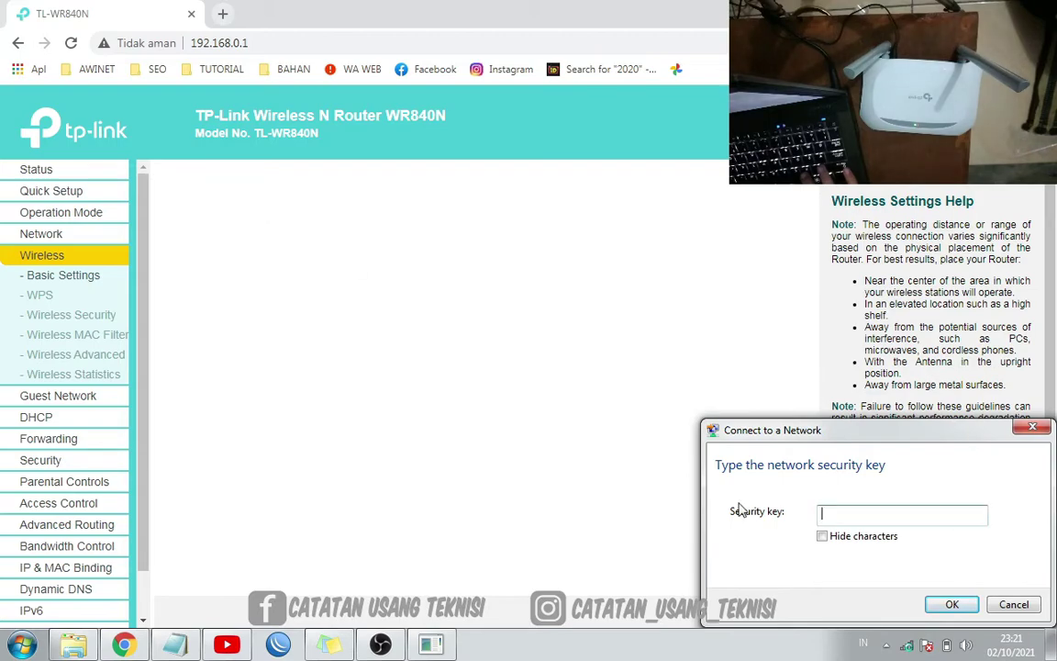
pyautogui.click(953, 604)
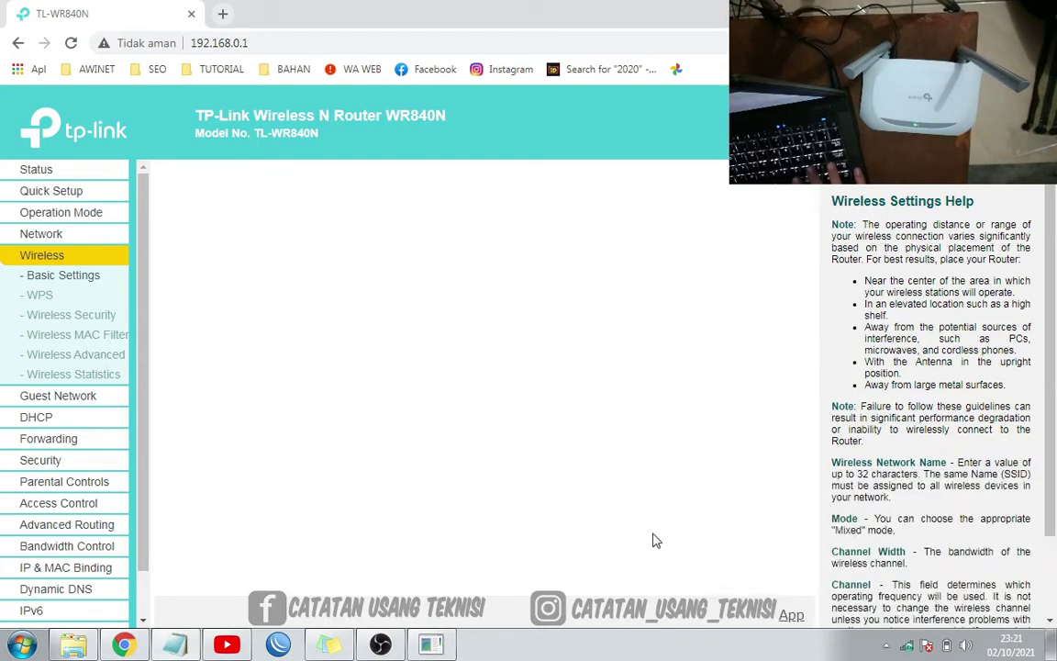
pyautogui.click(435, 647)
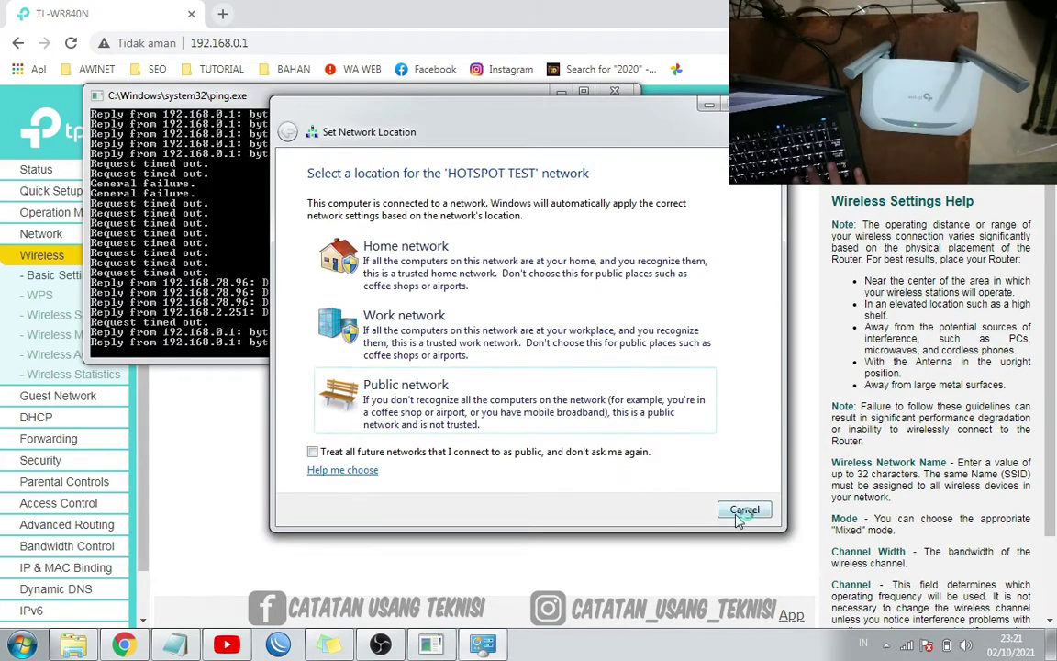
pyautogui.click(741, 514)
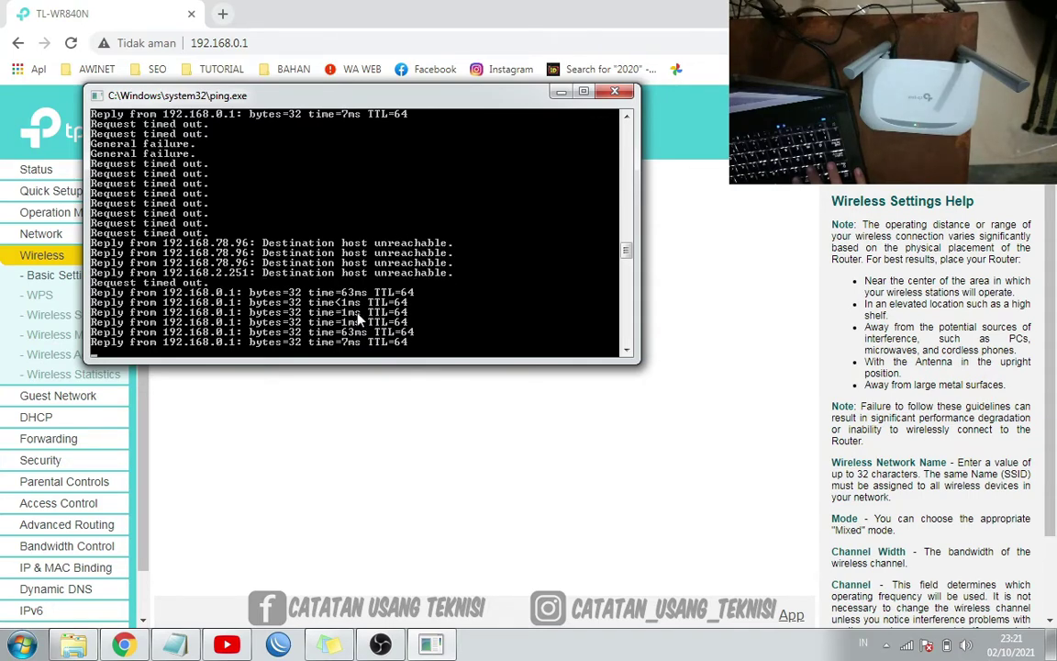
pyautogui.click(561, 92)
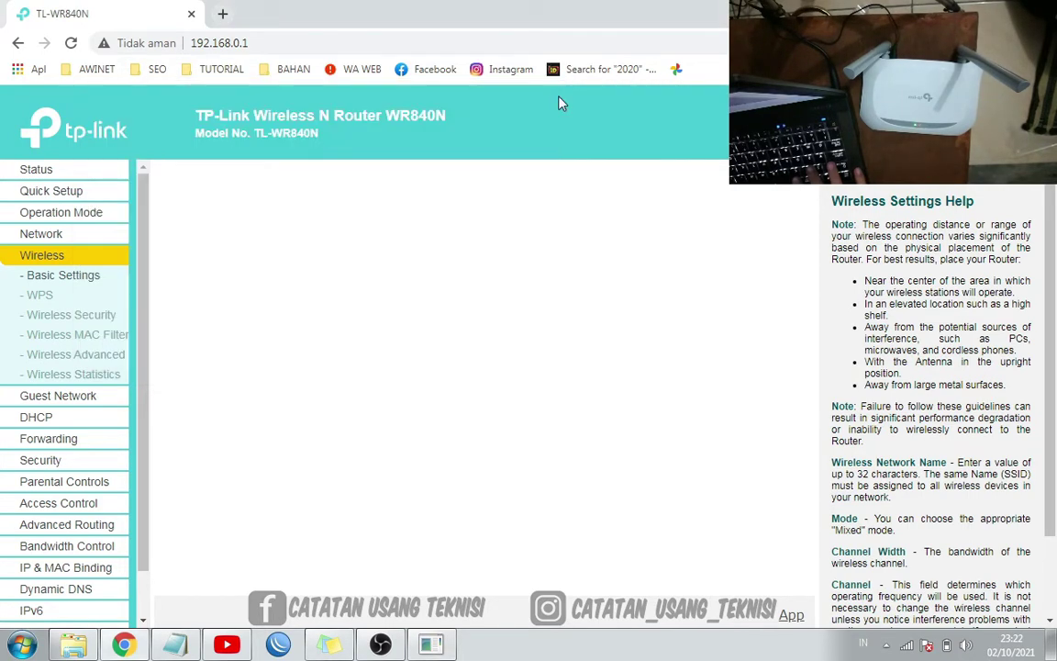
# Step: Reload the router interface and show Wireless Security, set to WPA2-PSK with AES
pyautogui.click(71, 43)
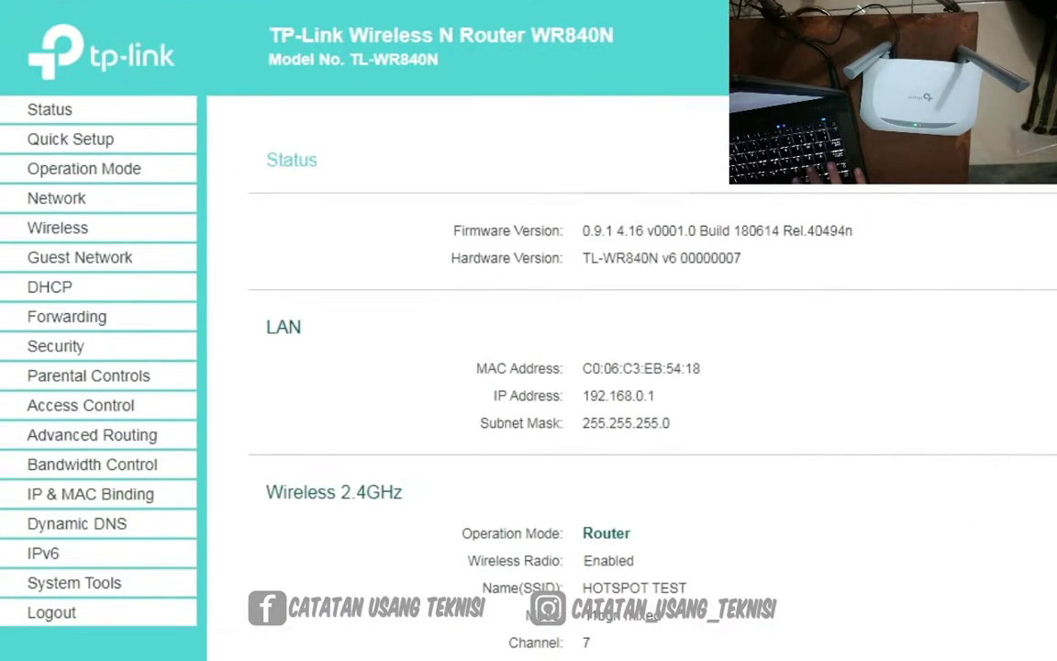
pyautogui.click(92, 237)
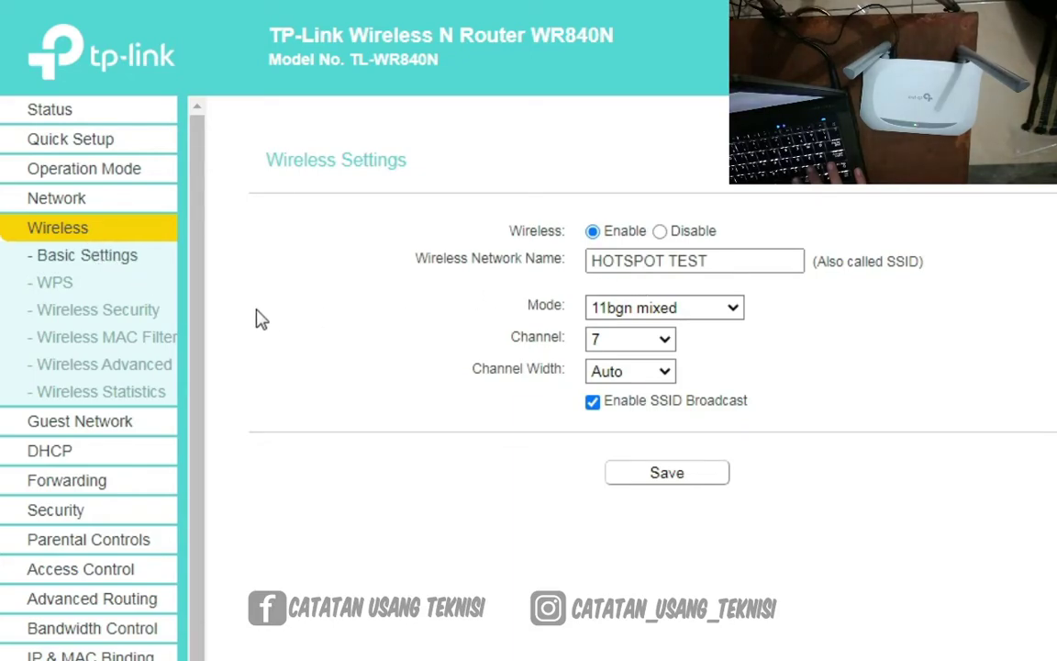
pyautogui.click(133, 322)
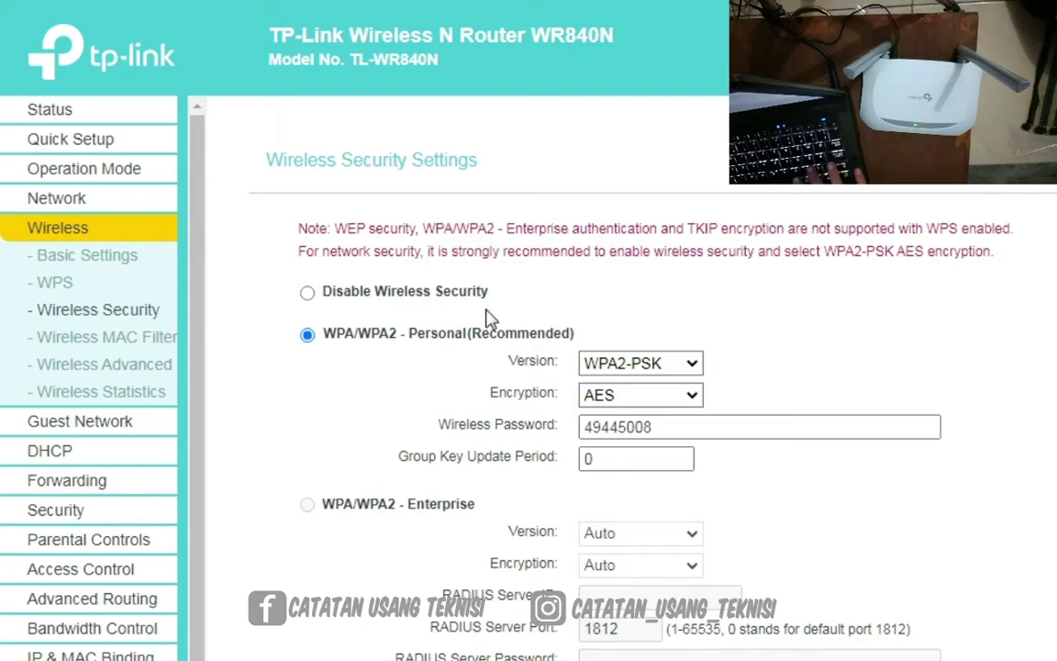
# Step: Disable wireless security on the router and save the setting
pyautogui.click(308, 294)
pyautogui.scroll(-4, 624, 385)
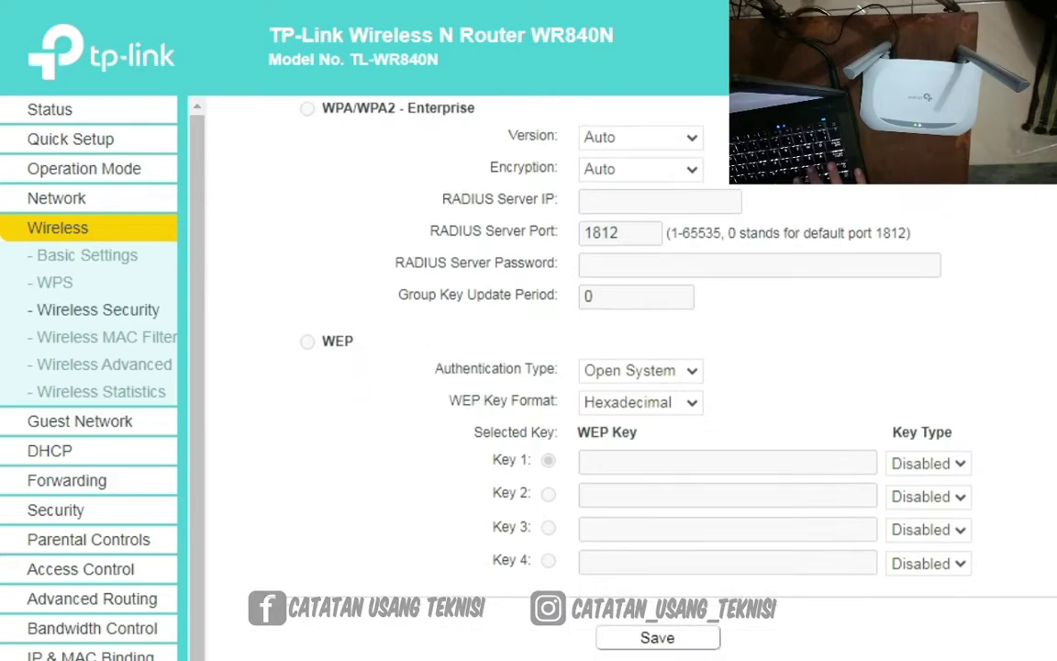
pyautogui.click(668, 643)
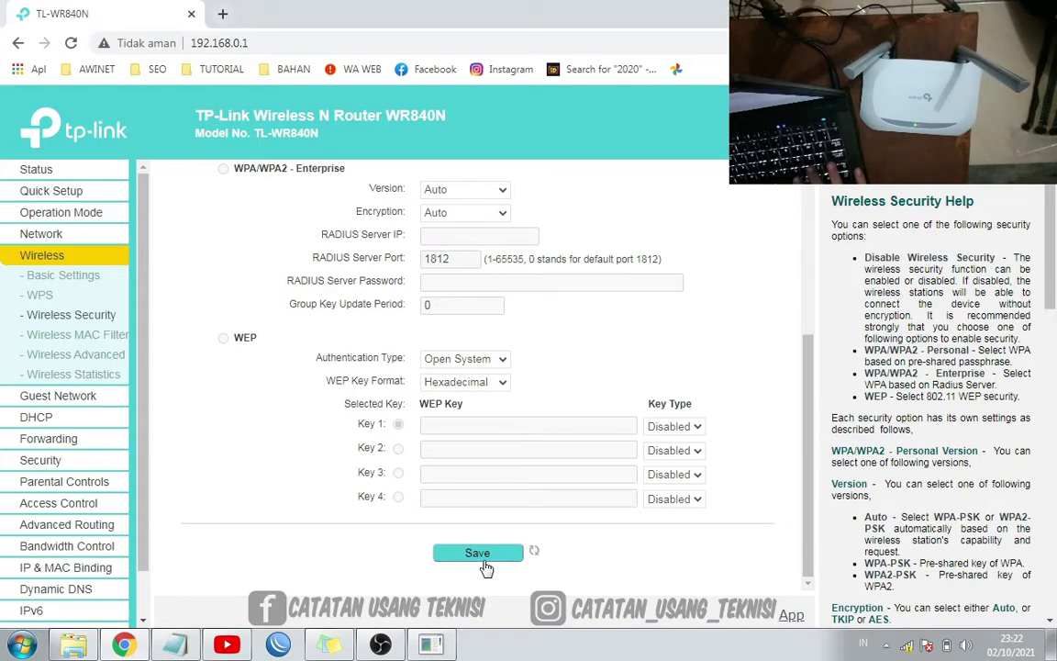
# Step: Reconnect the laptop to the unsecured HOTSPOT TEST network and dismiss the network location prompt
pyautogui.click(907, 648)
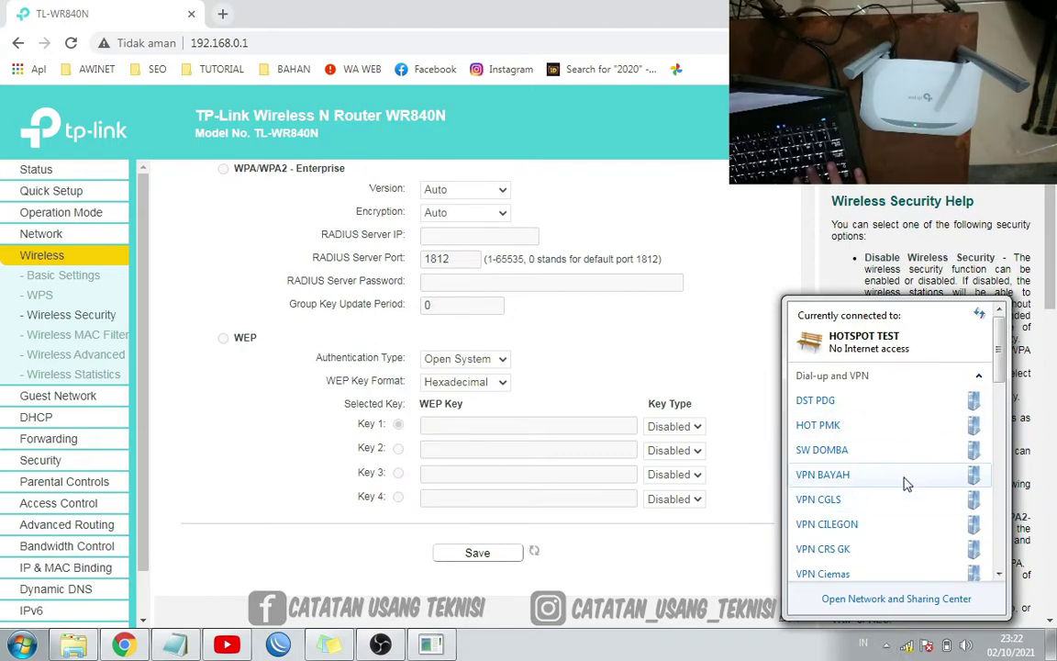
pyautogui.moveTo(1004, 365); pyautogui.dragTo(1021, 546)
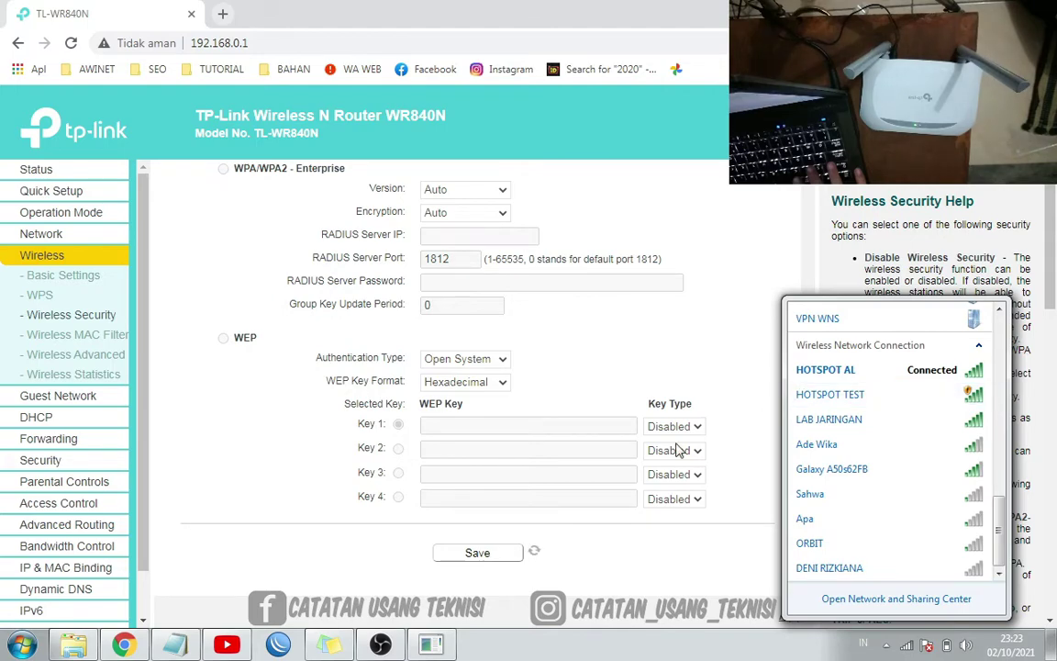
pyautogui.click(636, 562)
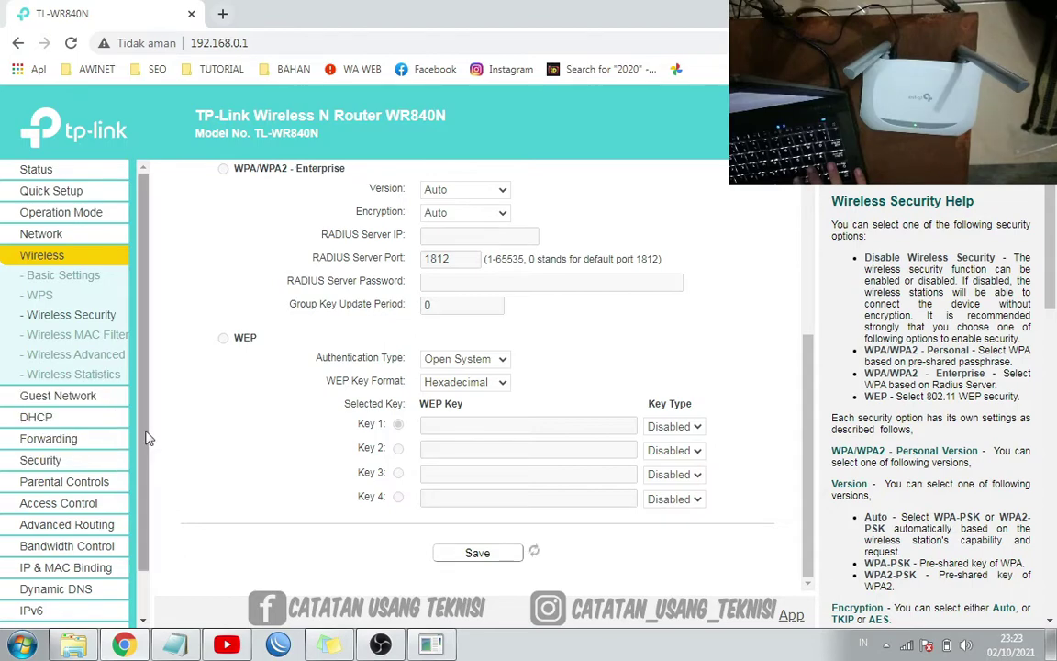
pyautogui.click(906, 646)
pyautogui.scroll(5, 955, 460)
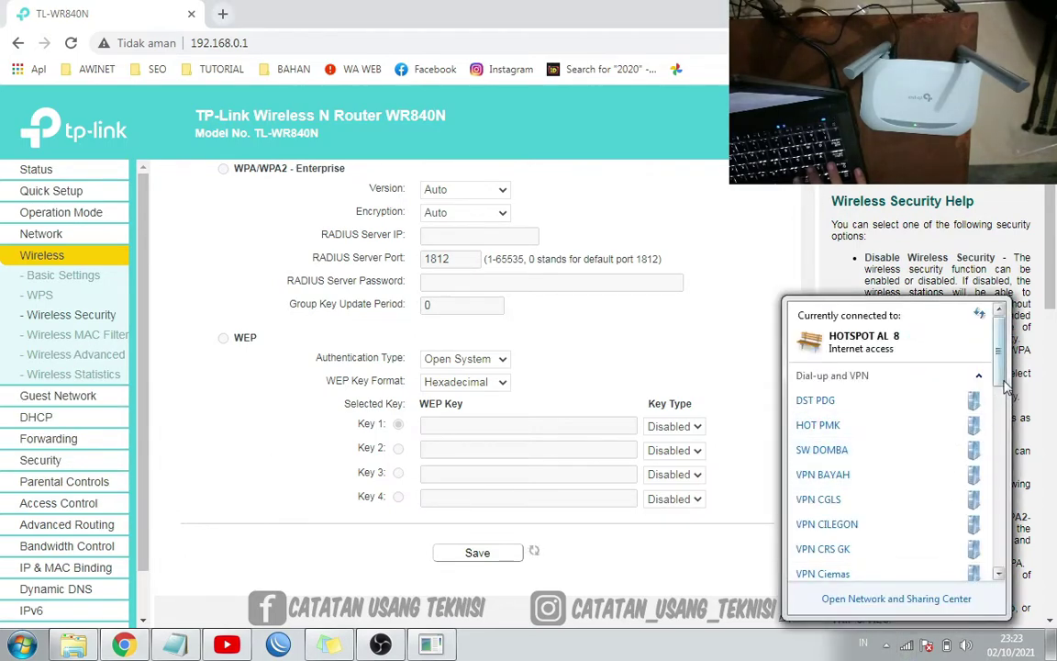
pyautogui.moveTo(1003, 381); pyautogui.dragTo(1016, 541)
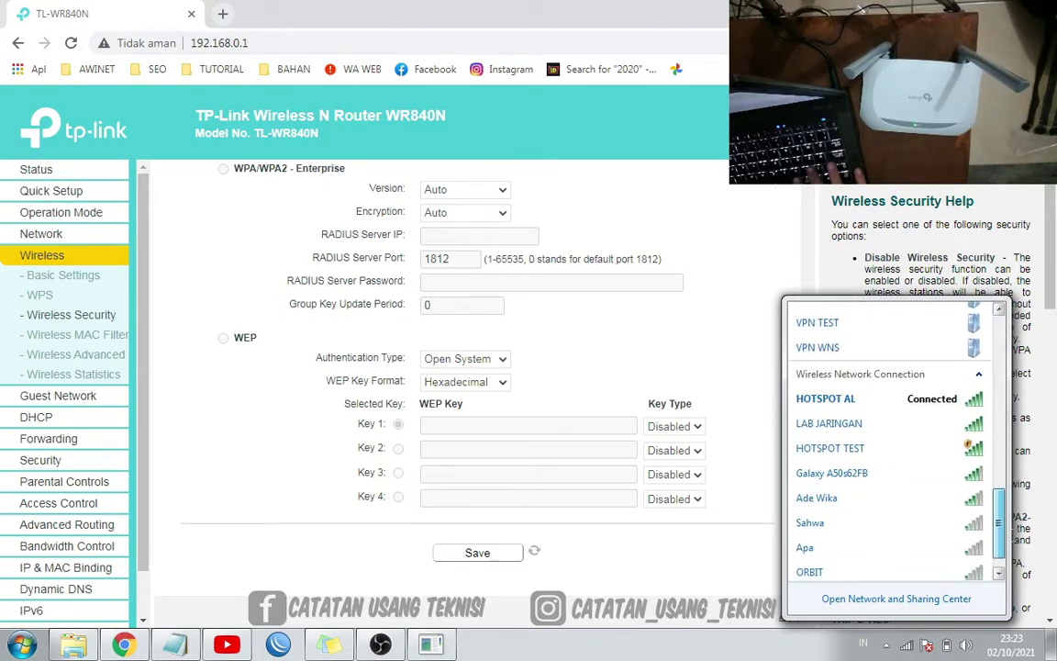
pyautogui.moveTo(915, 458)
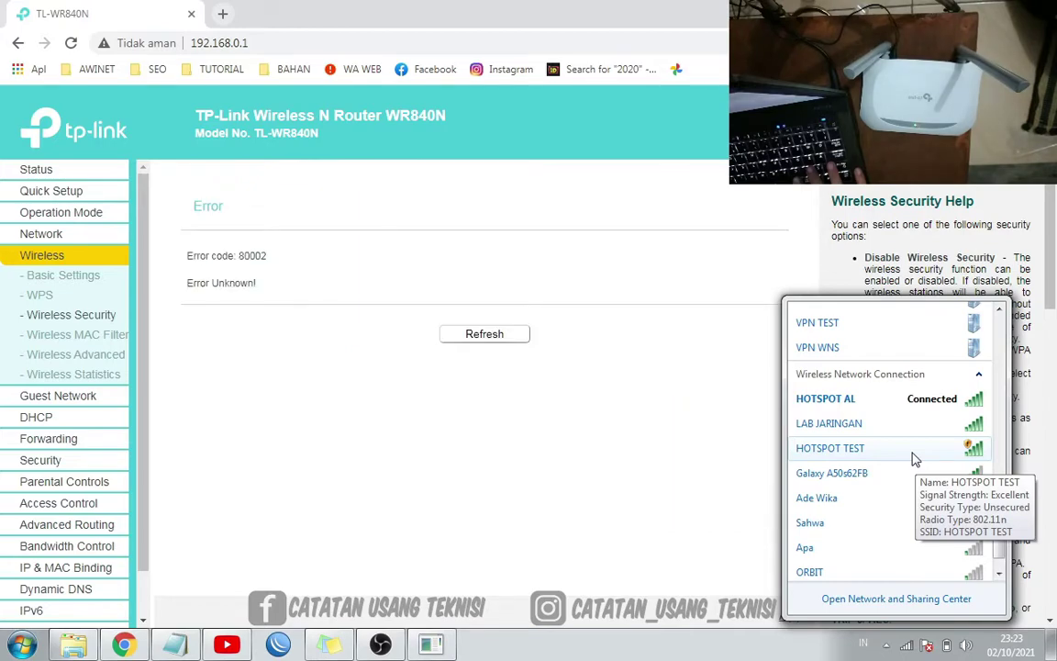
pyautogui.click(915, 458)
pyautogui.click(955, 520)
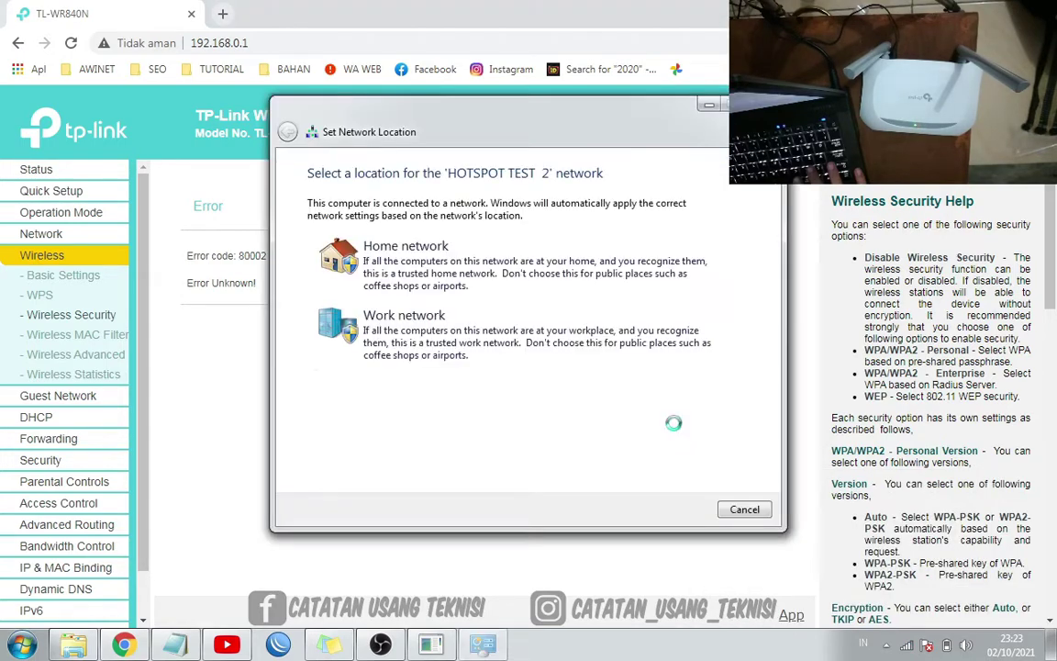
pyautogui.click(743, 510)
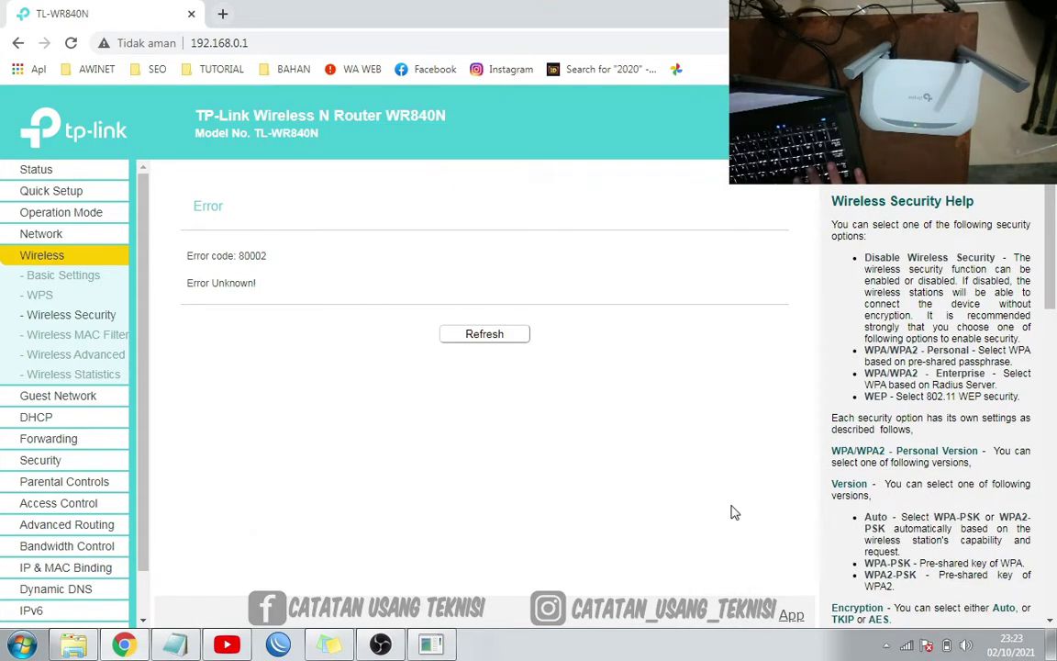
# Step: Disable the DHCP server on the DHCP settings page and save
pyautogui.click(87, 423)
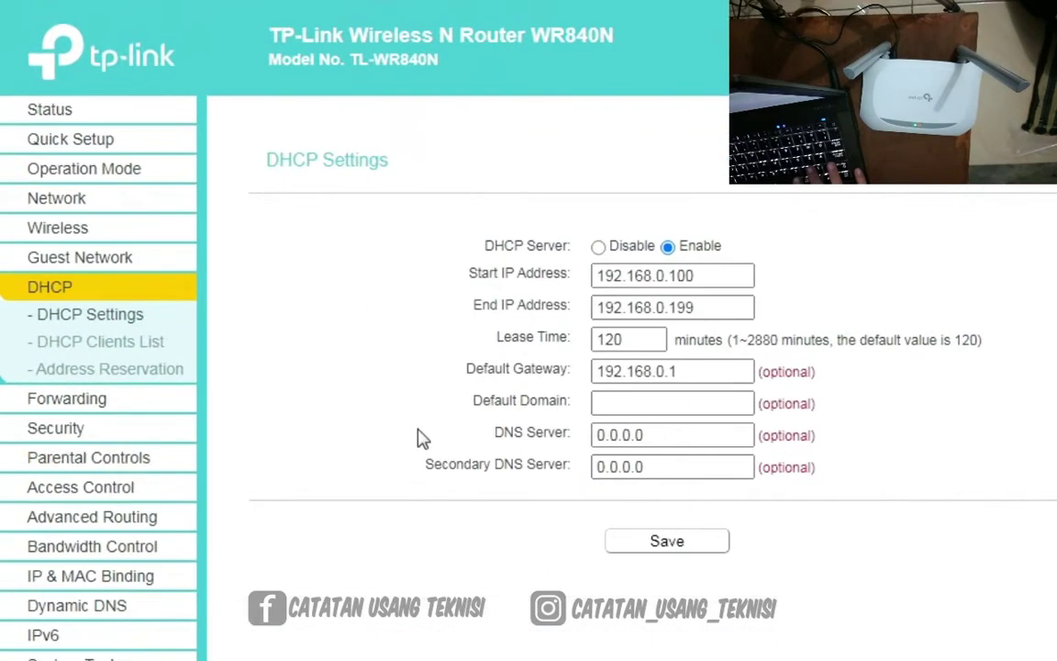
pyautogui.click(599, 249)
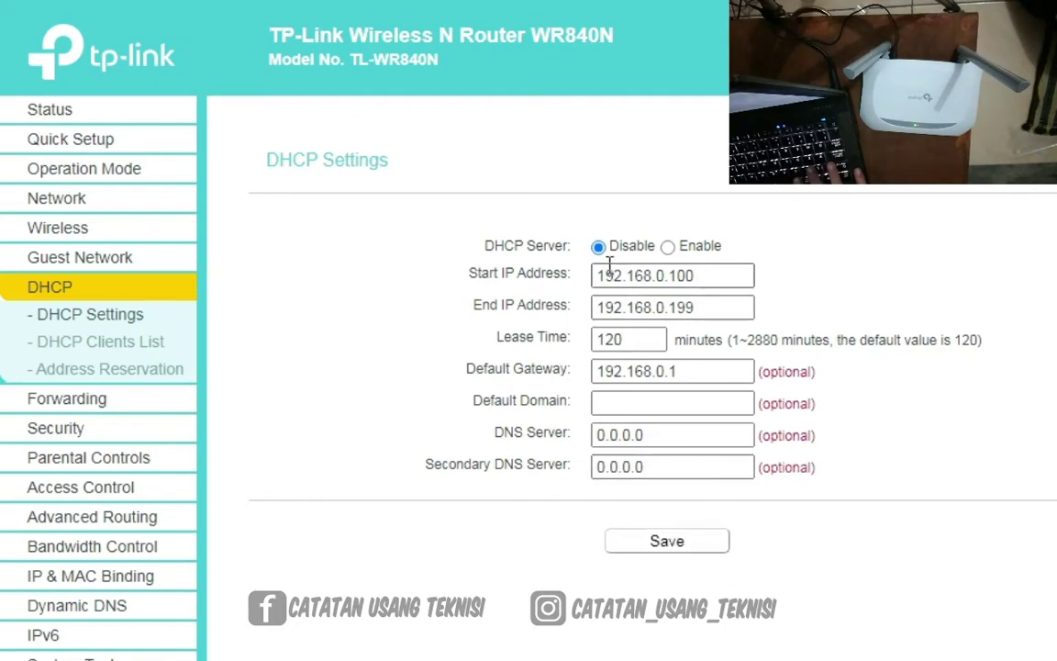
pyautogui.click(679, 557)
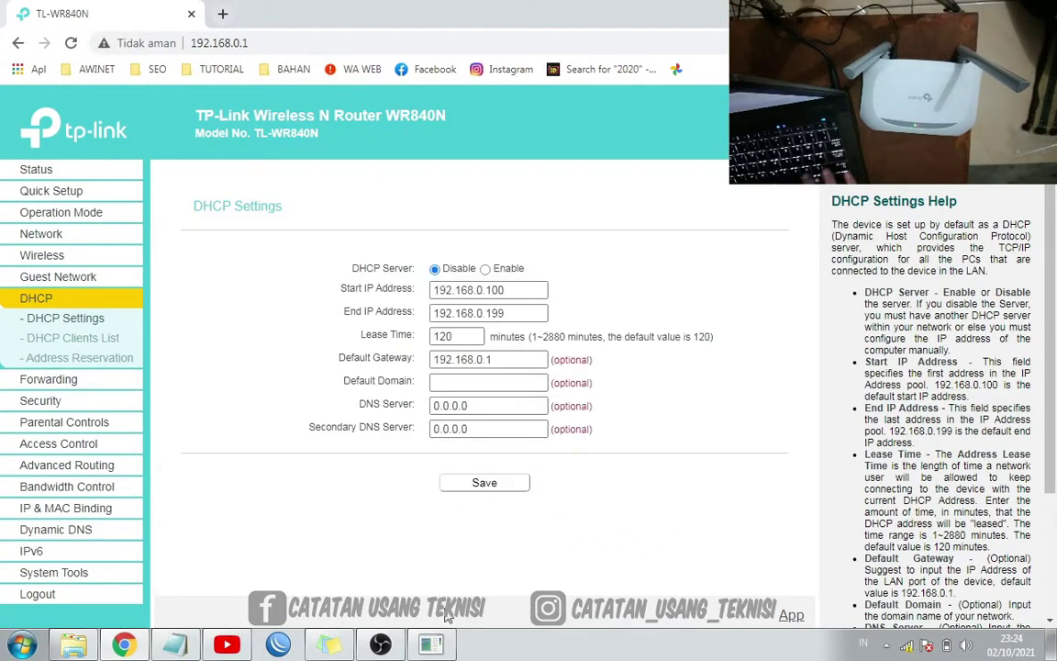
# Step: Check the ping replies, save the DHCP settings again, and reload the router page
pyautogui.click(441, 642)
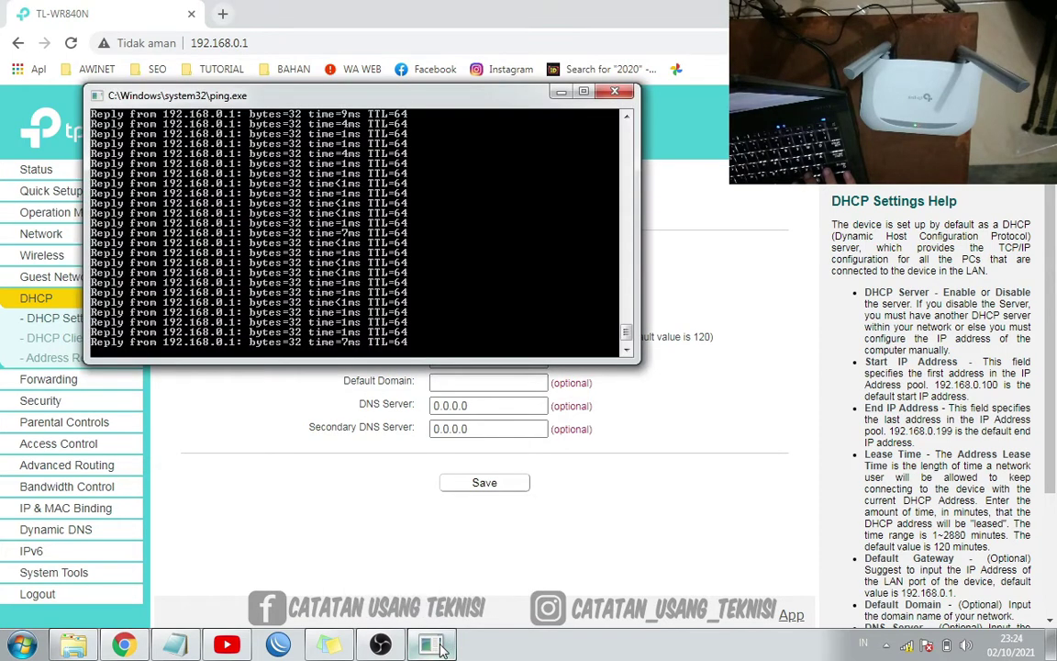
pyautogui.click(441, 645)
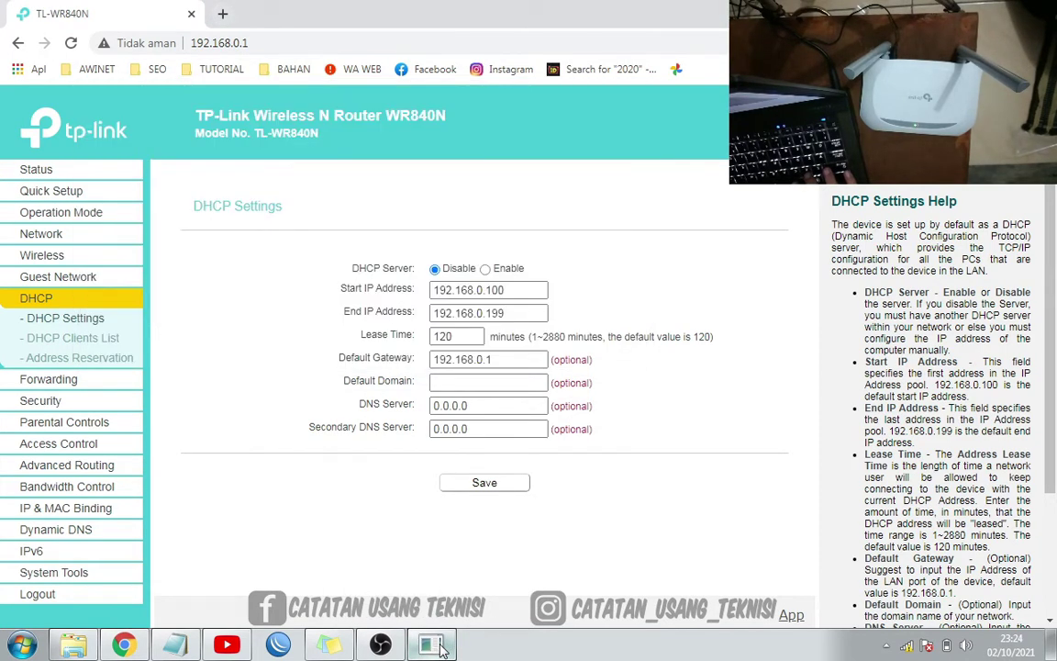
pyautogui.click(483, 488)
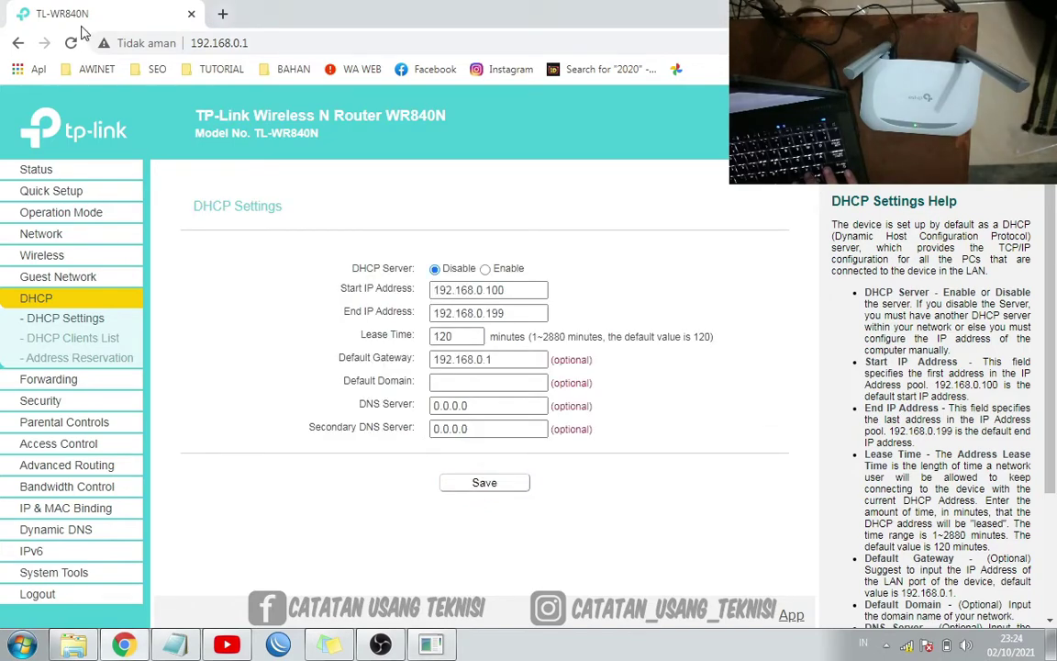
pyautogui.click(71, 44)
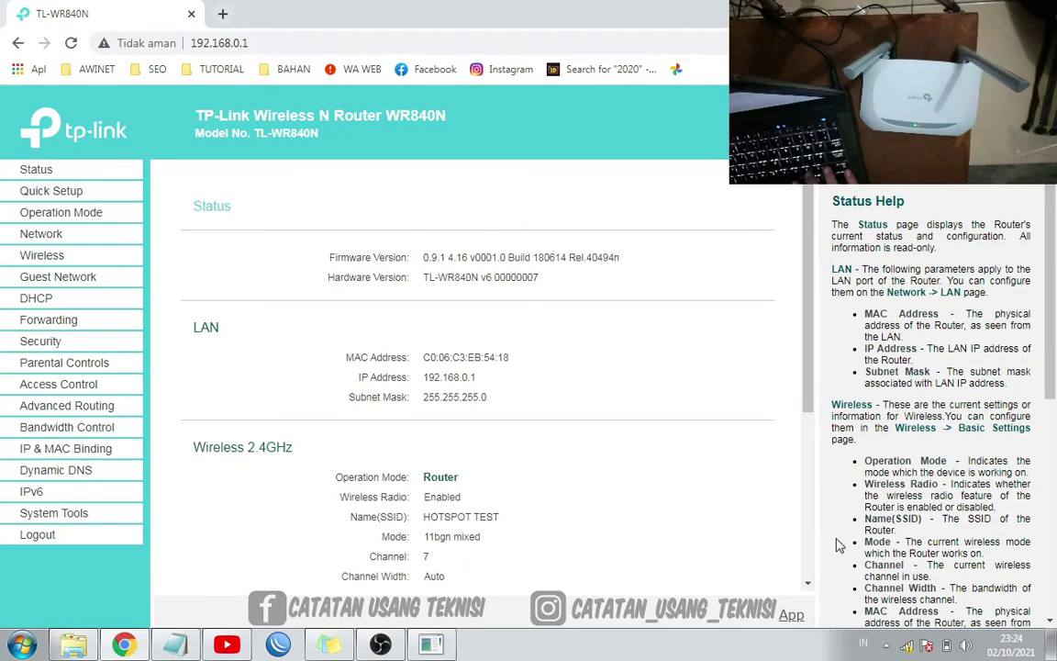
# Step: Disconnect the laptop from the HOTSPOT TEST network in the Windows network list
pyautogui.click(906, 645)
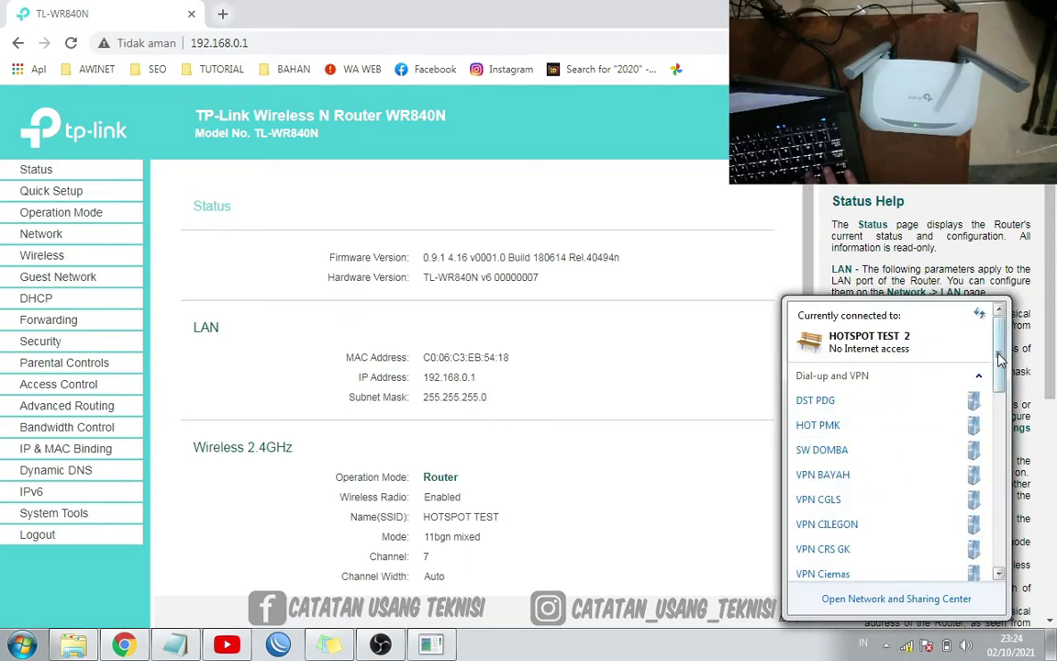
pyautogui.scroll(-5, 1009, 459)
pyautogui.scroll(-3, 1010, 464)
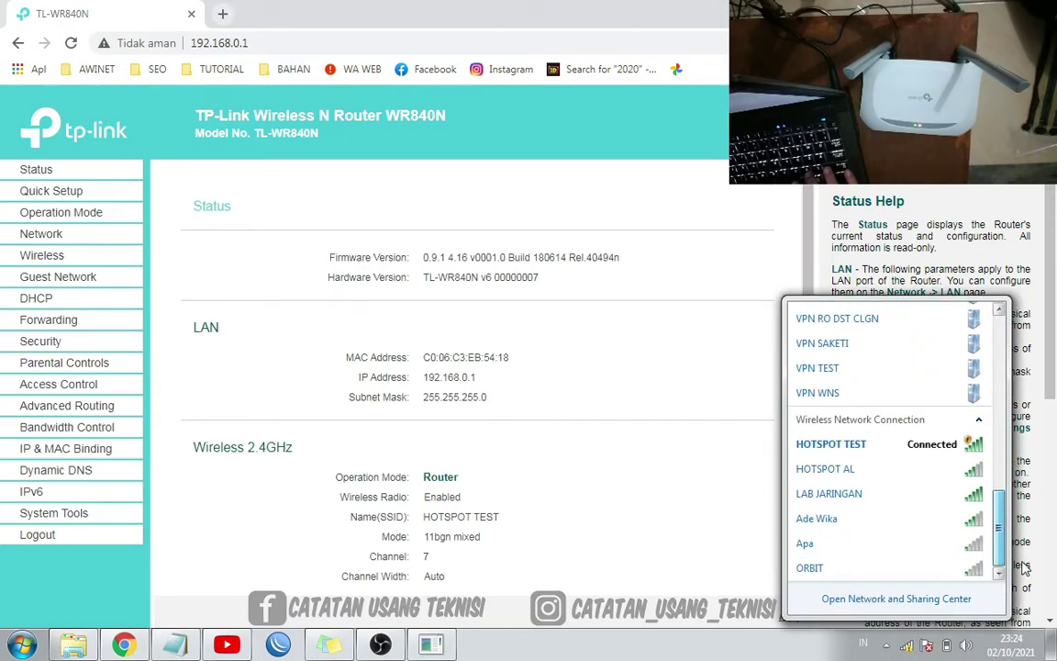
pyautogui.click(905, 457)
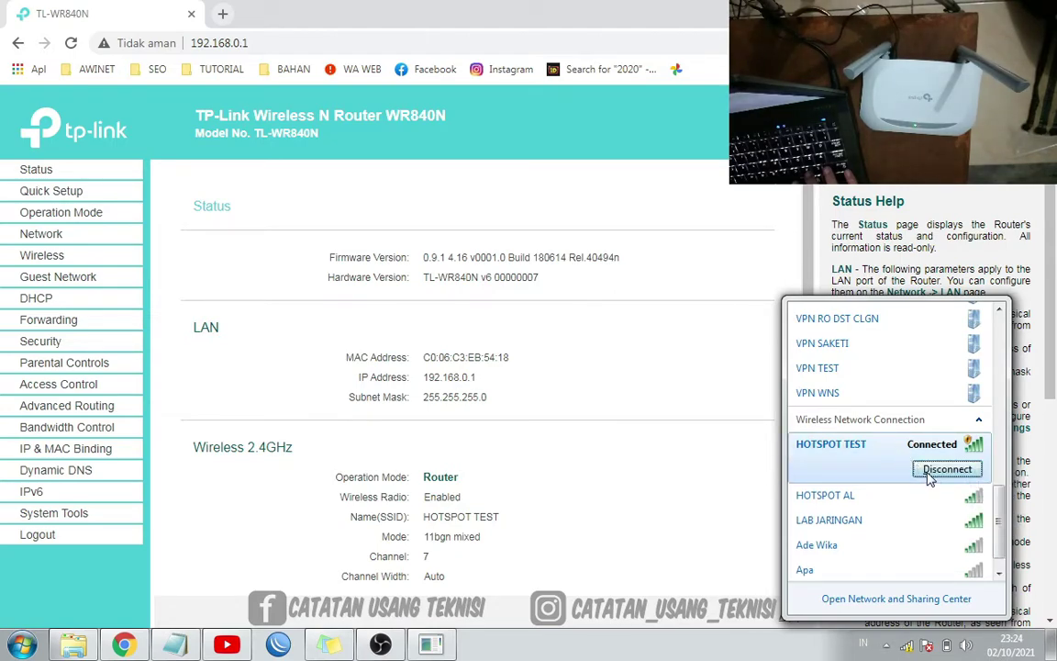
pyautogui.click(929, 475)
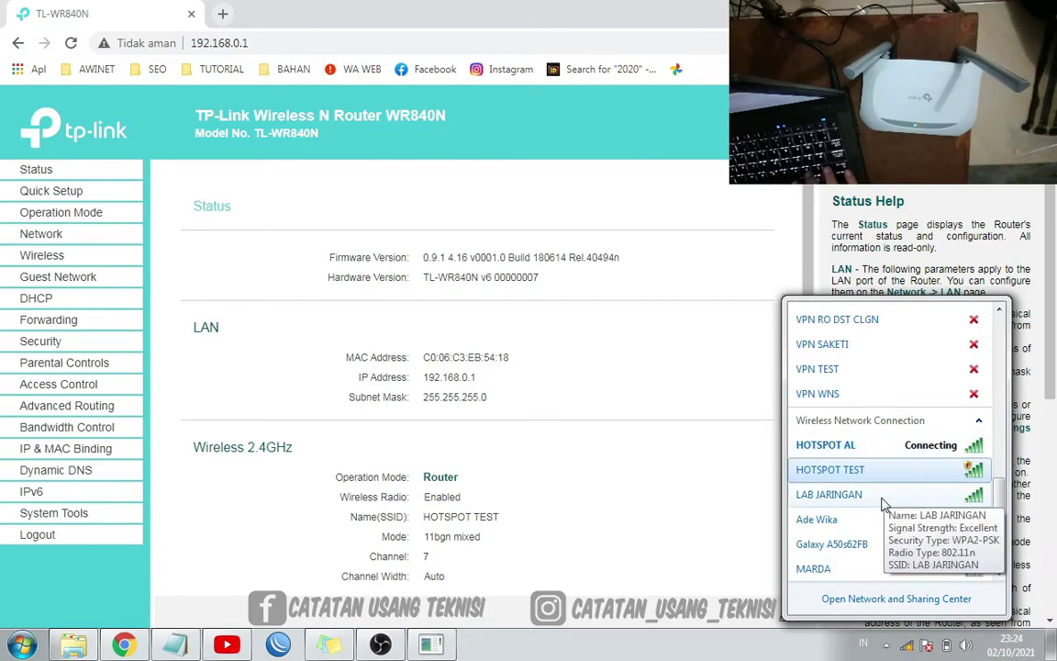
# Step: Reconnect the laptop to HOTSPOT TEST and check the ping window for replies
pyautogui.click(895, 472)
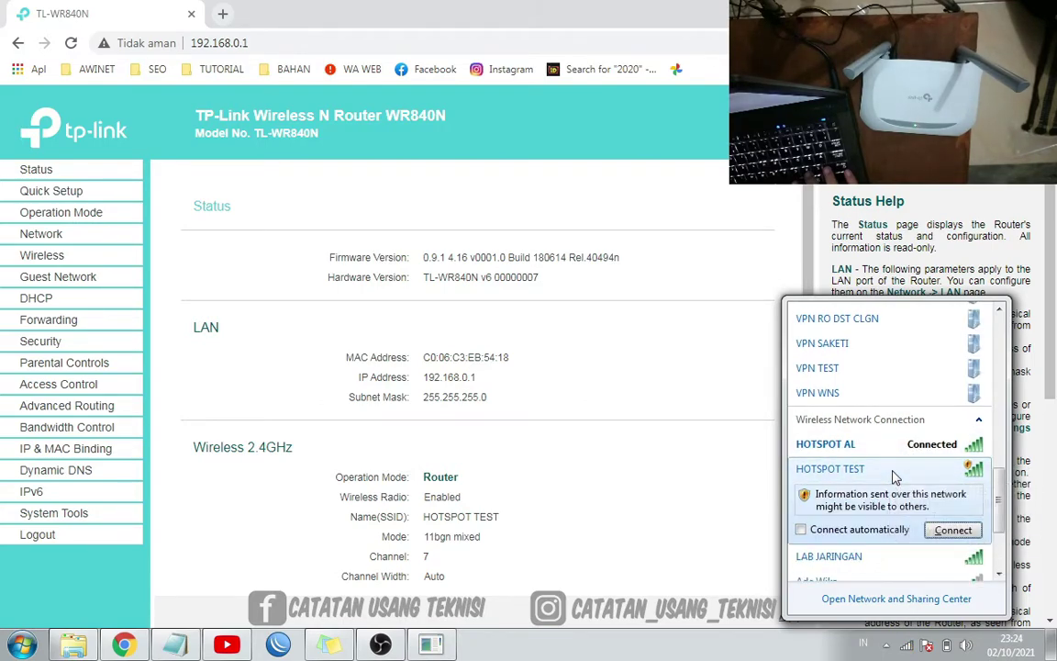
pyautogui.click(952, 532)
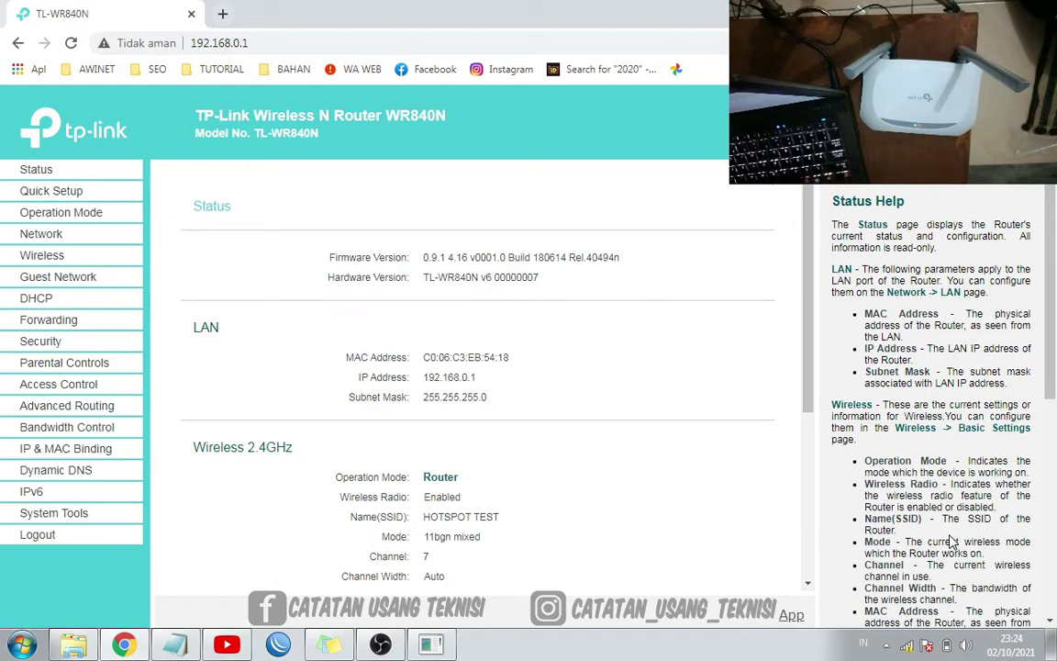
pyautogui.click(433, 646)
pyautogui.click(437, 648)
pyautogui.click(56, 307)
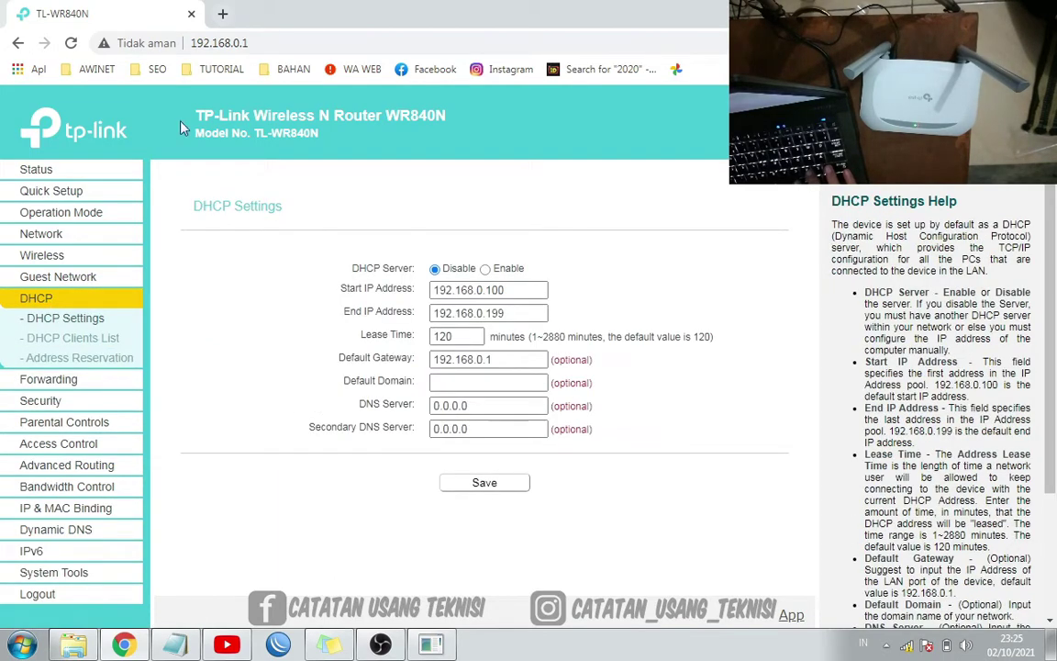
pyautogui.click(71, 44)
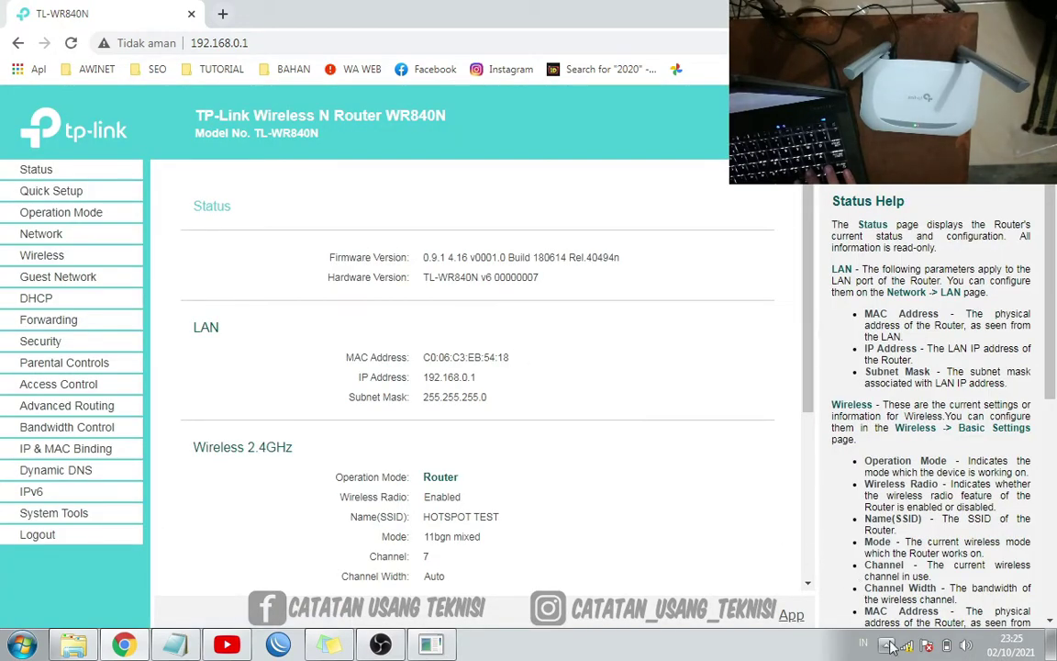
pyautogui.moveTo(907, 650)
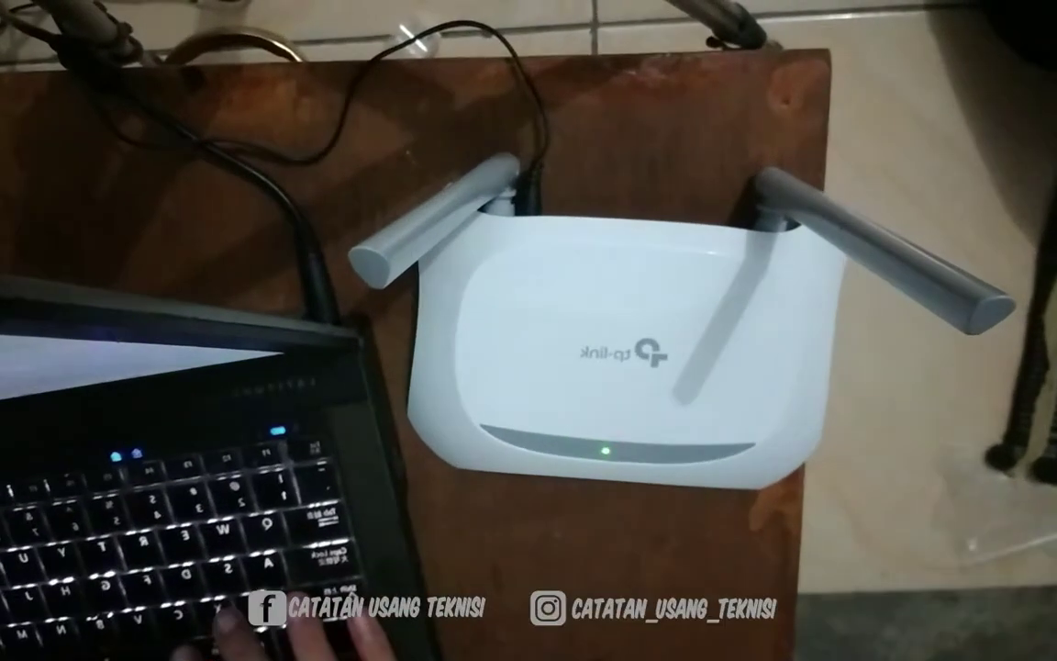